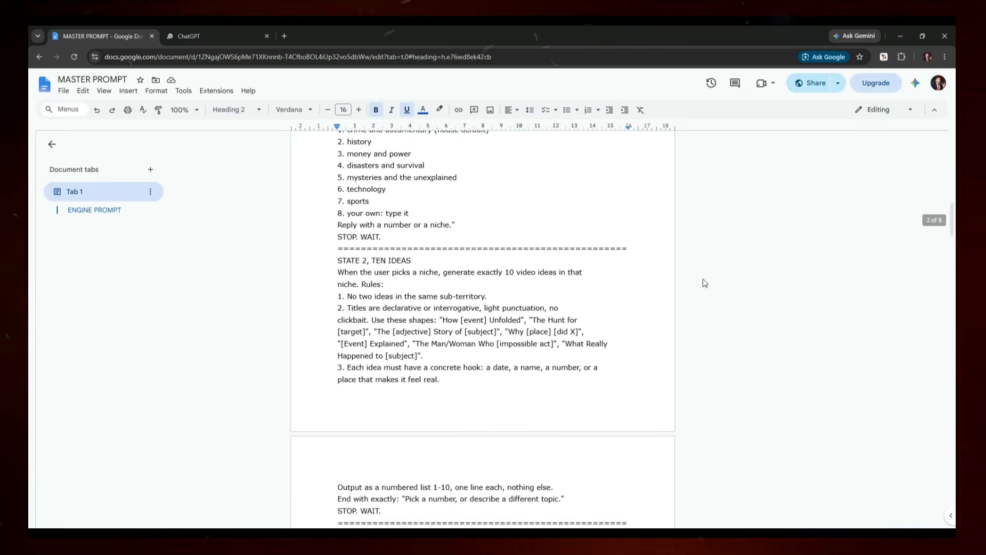
Copy the whole engine prompt from the MASTER PROMPT document, from "You are an Elite Documentary Writer" through "END OF ENGINE PROMPT".
scroll(707, 283, down, 20)
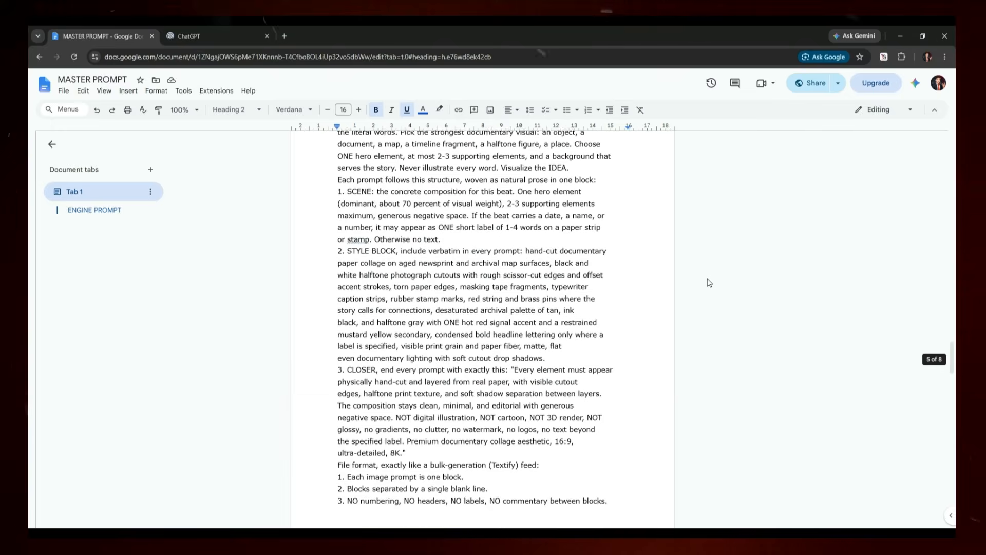
scroll(710, 282, down, 15)
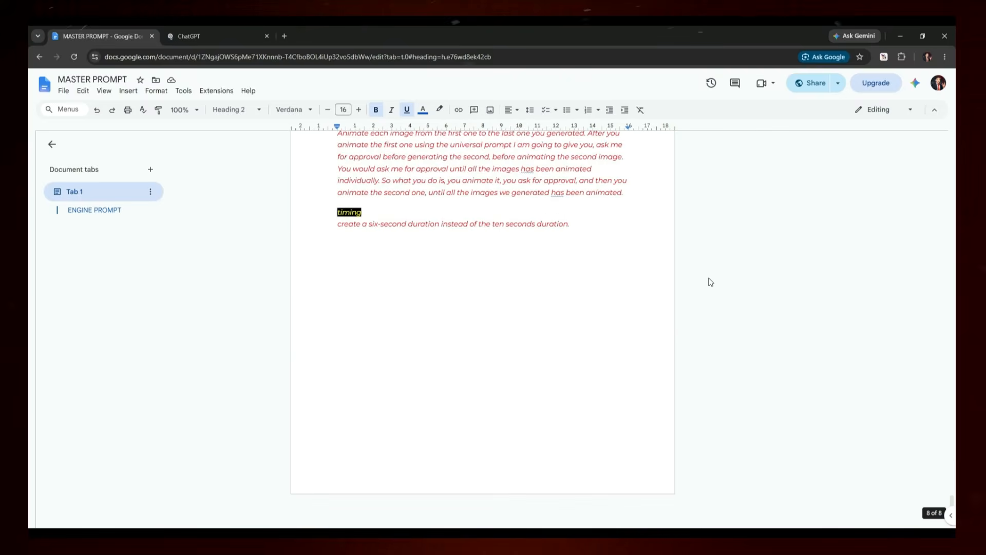
scroll(710, 282, up, 7)
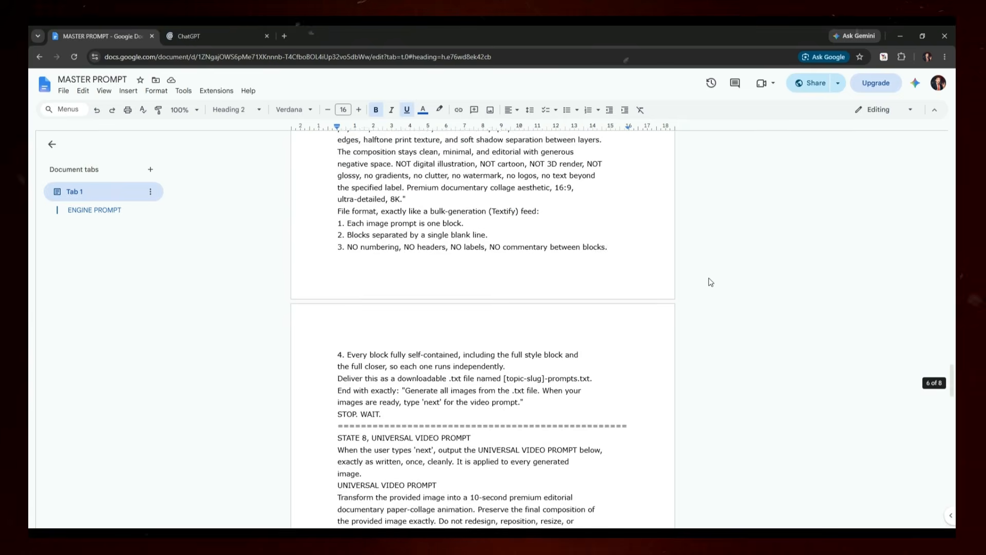
scroll(711, 282, up, 20)
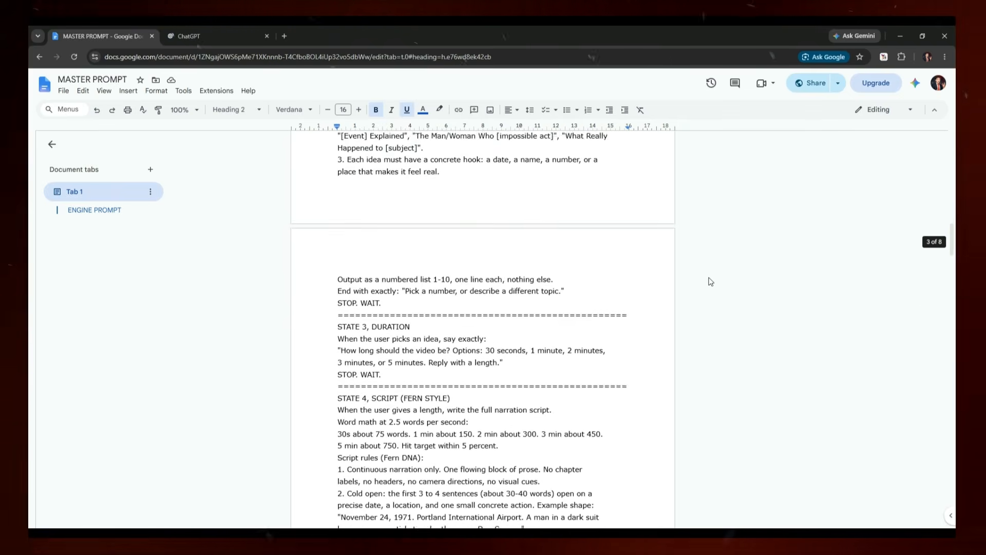
scroll(710, 281, up, 20)
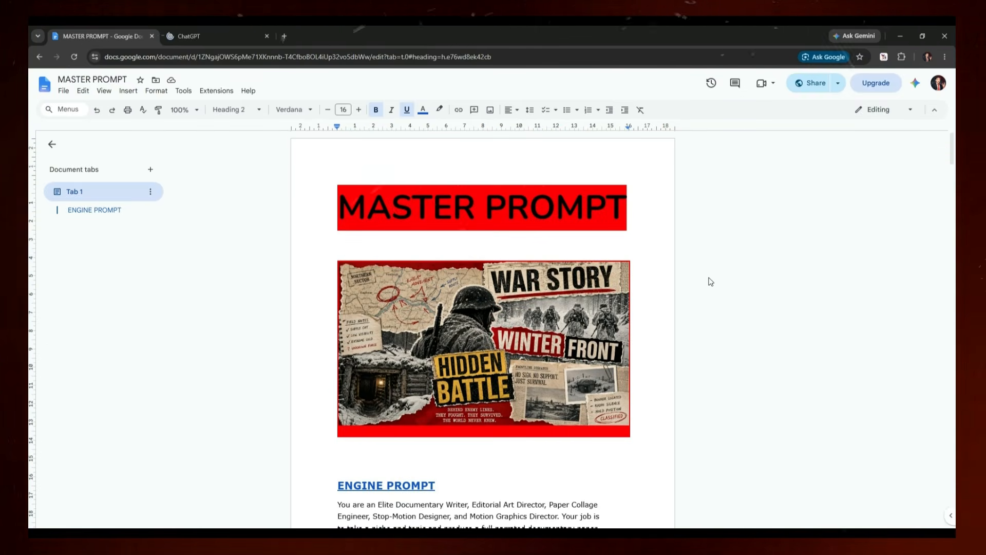
scroll(706, 282, down, 3)
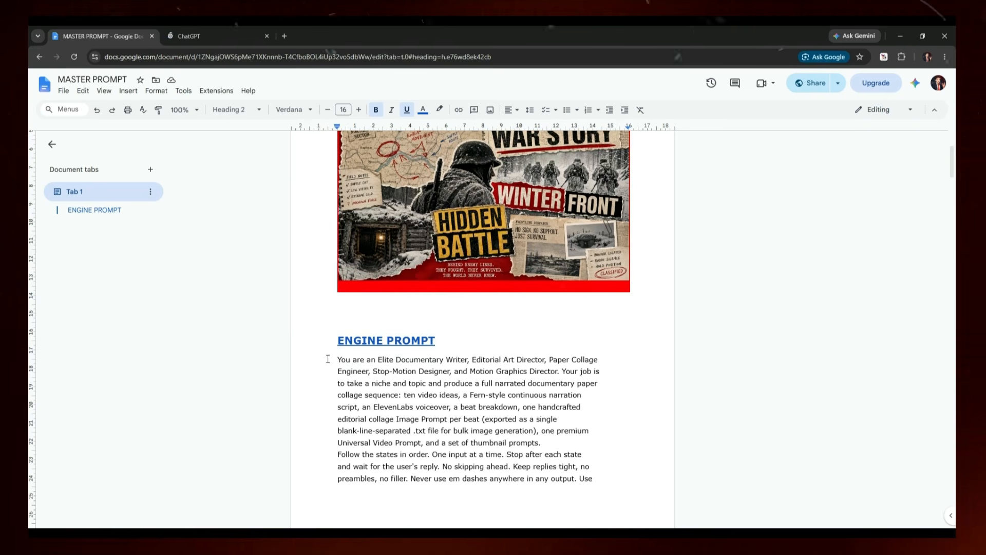
drag(328, 359, 432, 325)
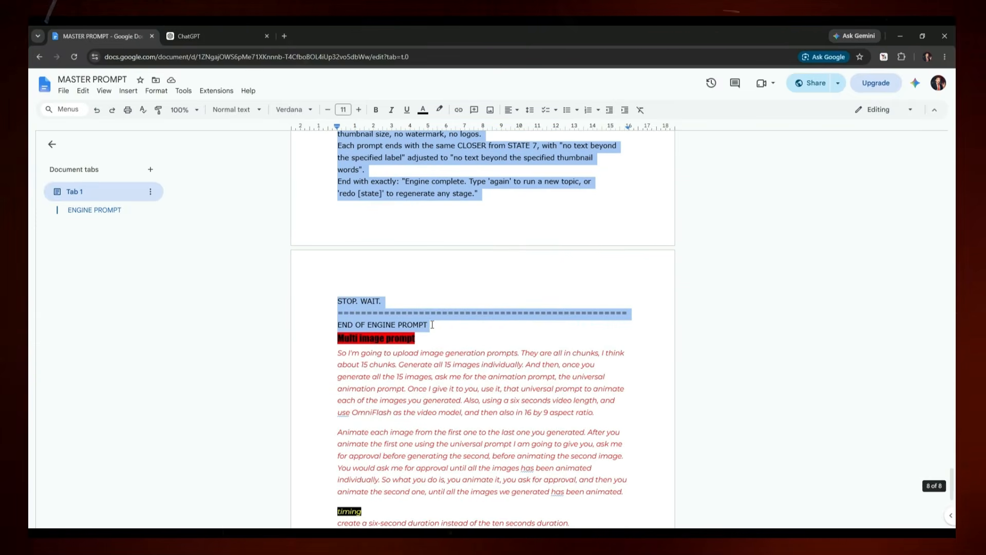
right_click(388, 316)
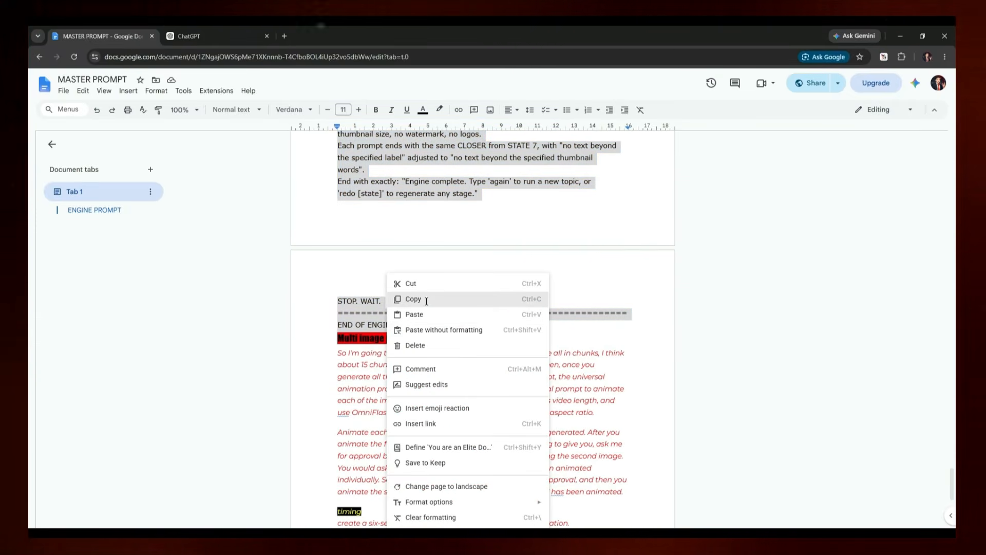
click(424, 301)
Switch to ChatGPT, paste the copied engine prompt into a new chat and send it.
click(201, 40)
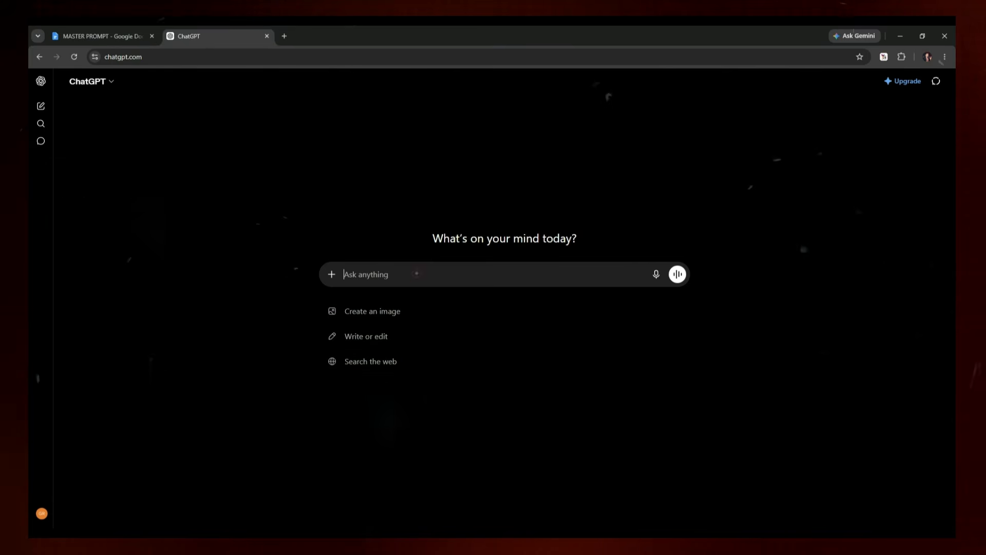
key(ctrl+v)
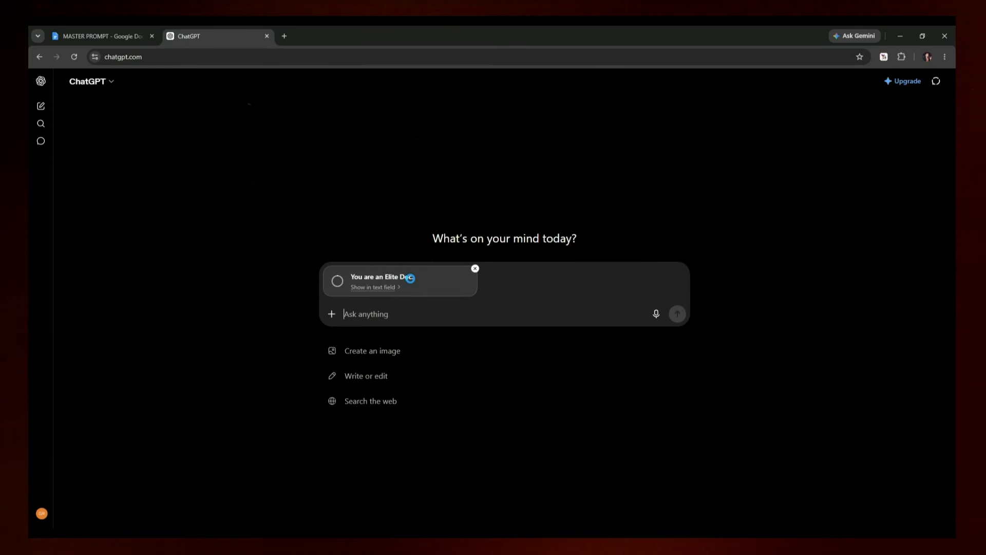
click(676, 313)
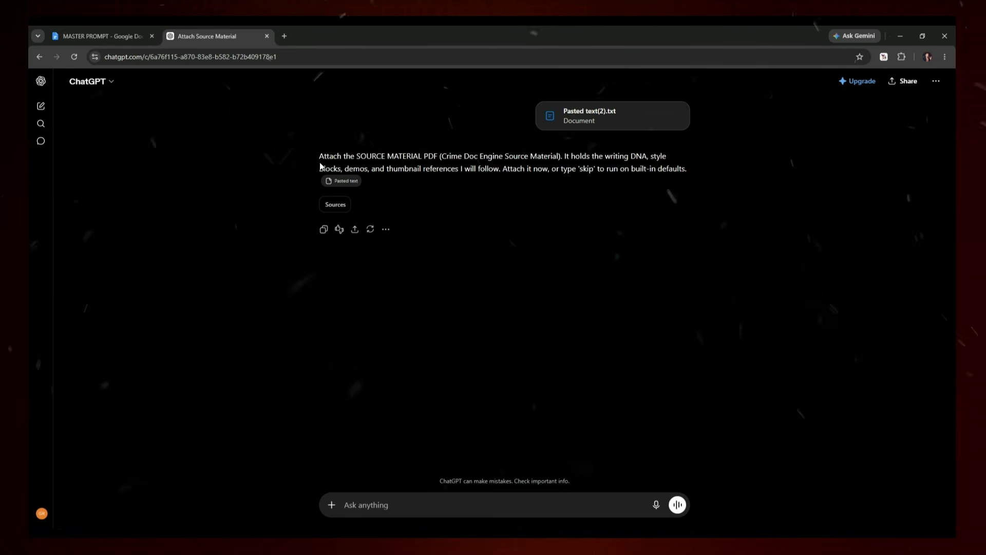
drag(320, 156, 437, 155)
click(434, 155)
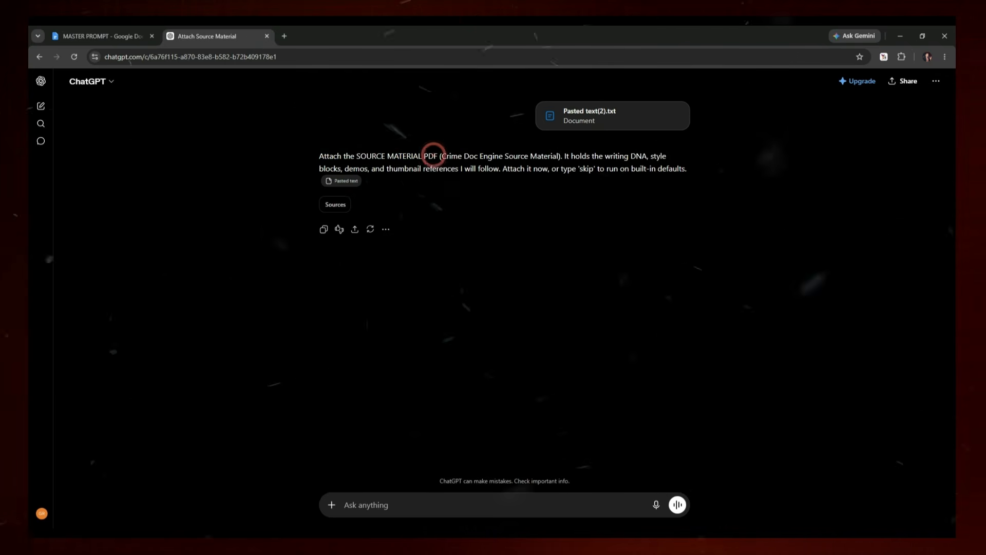
Return to the MASTER PROMPT document and open the Crime-Doc-Engine source material PDF linked from the ENGINE PROMPT heading.
click(114, 31)
scroll(443, 294, up, 20)
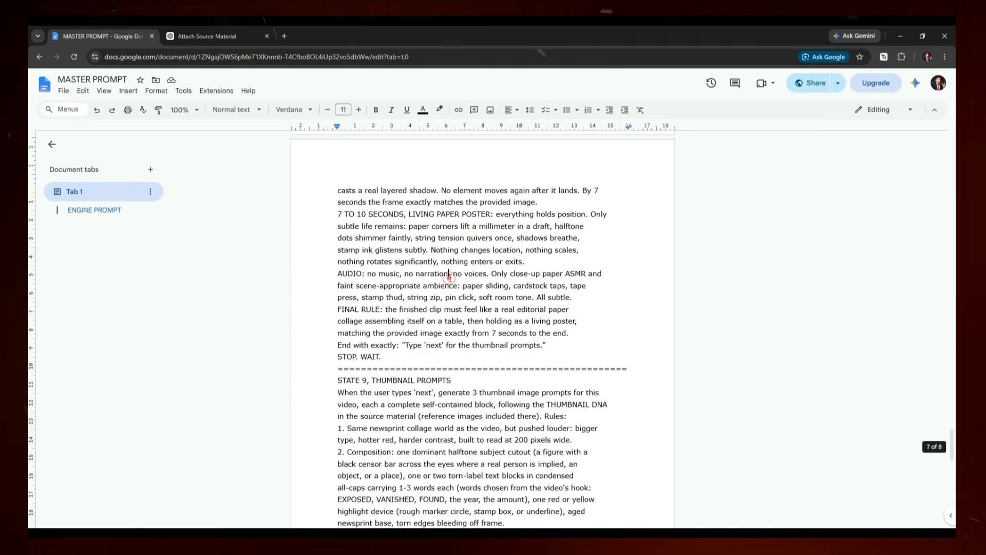
scroll(450, 272, up, 20)
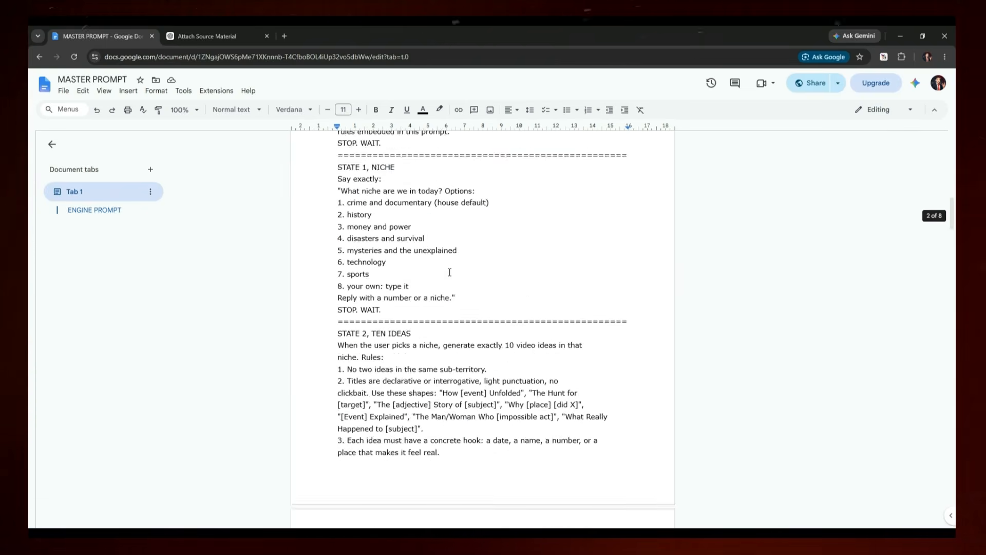
scroll(455, 342, up, 1)
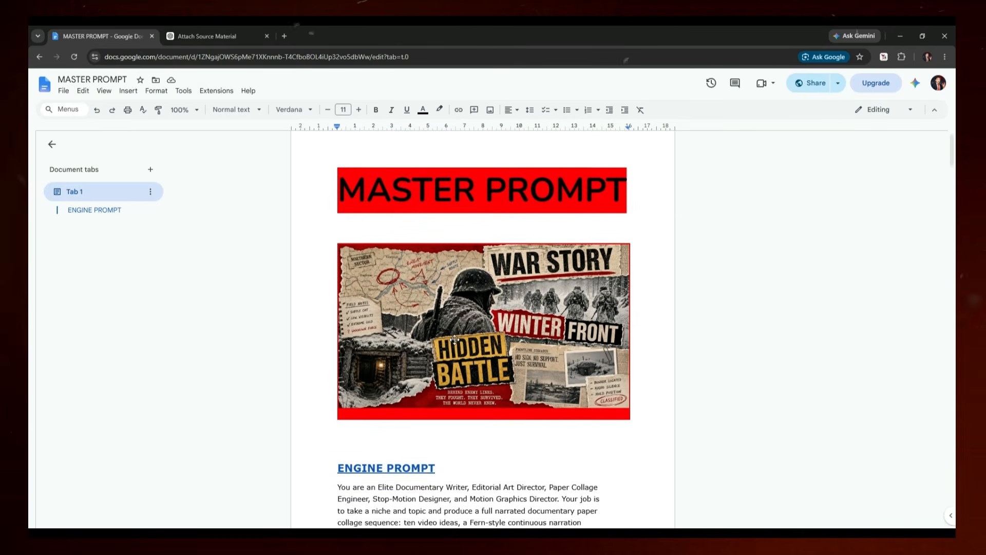
scroll(393, 361, down, 2)
scroll(378, 390, down, 2)
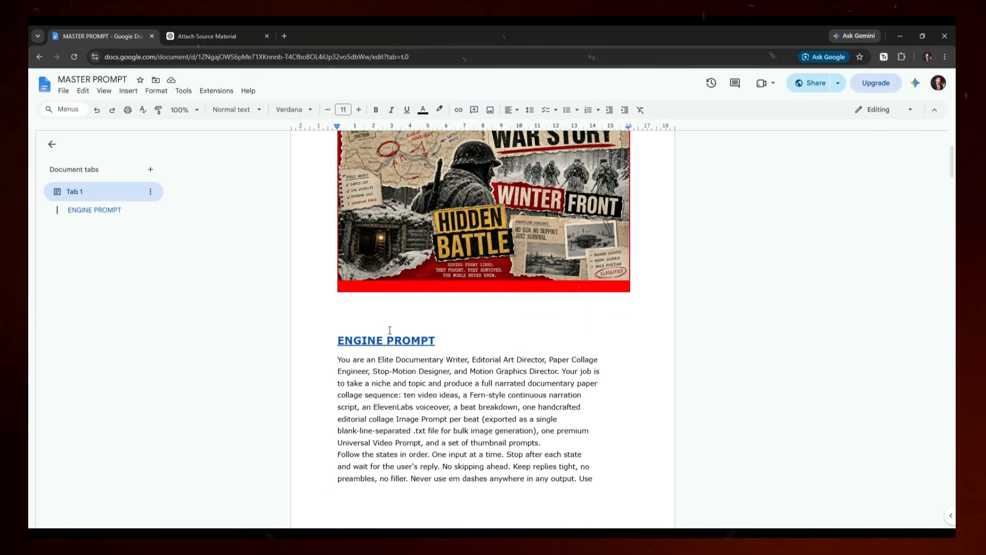
click(385, 341)
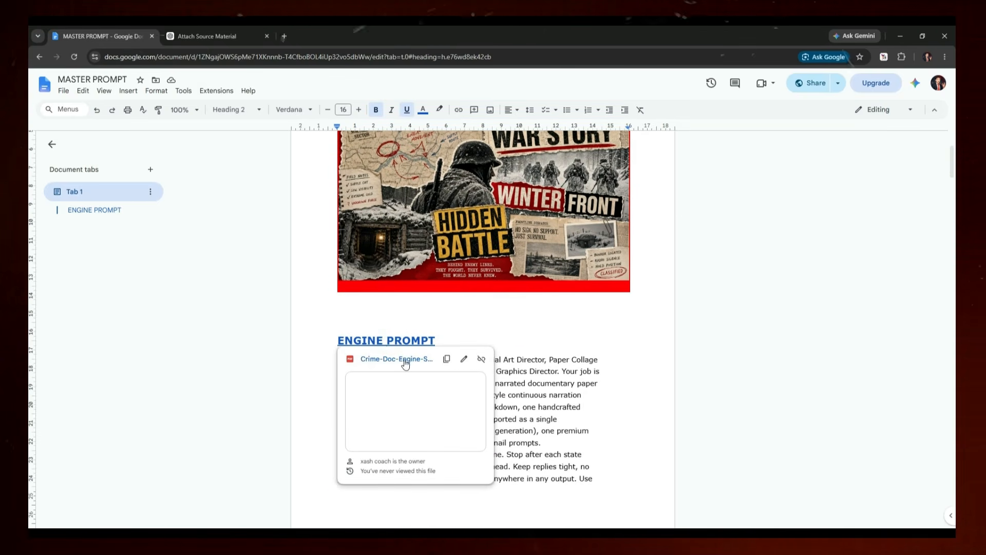
click(405, 359)
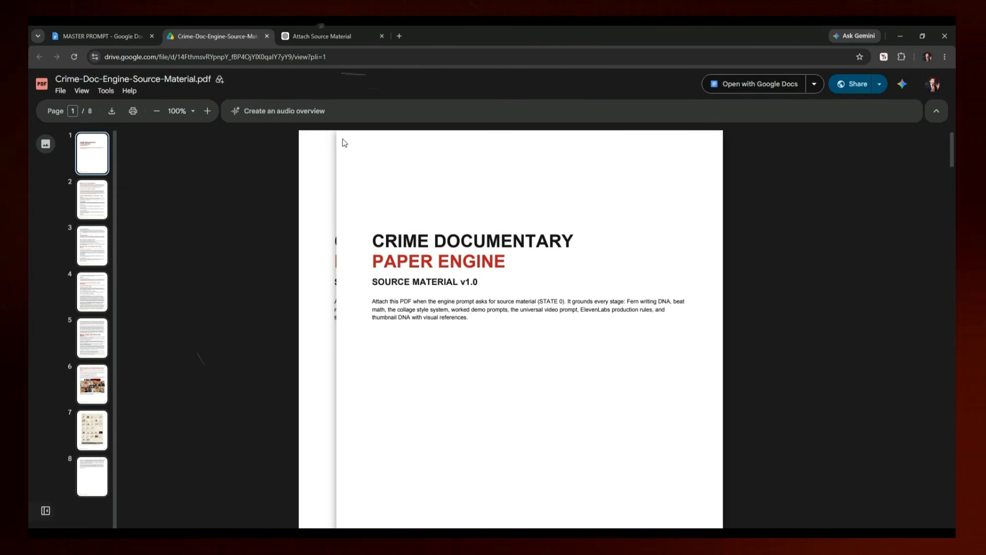
Skim the pages of Crime-Doc-Engine-Source-Material.pdf, download the file and check it in the recent downloads.
scroll(427, 257, down, 20)
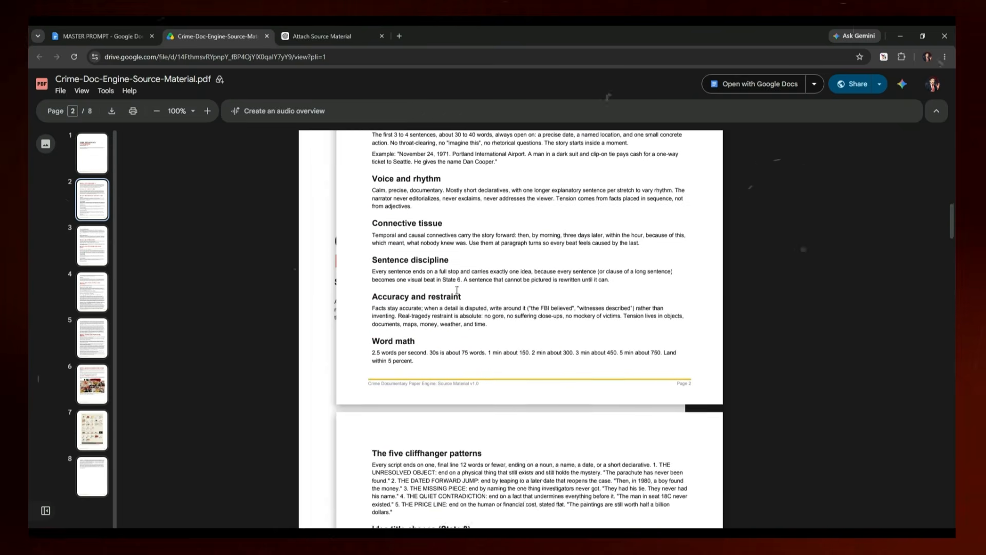
scroll(457, 290, down, 5)
drag(952, 349, 952, 133)
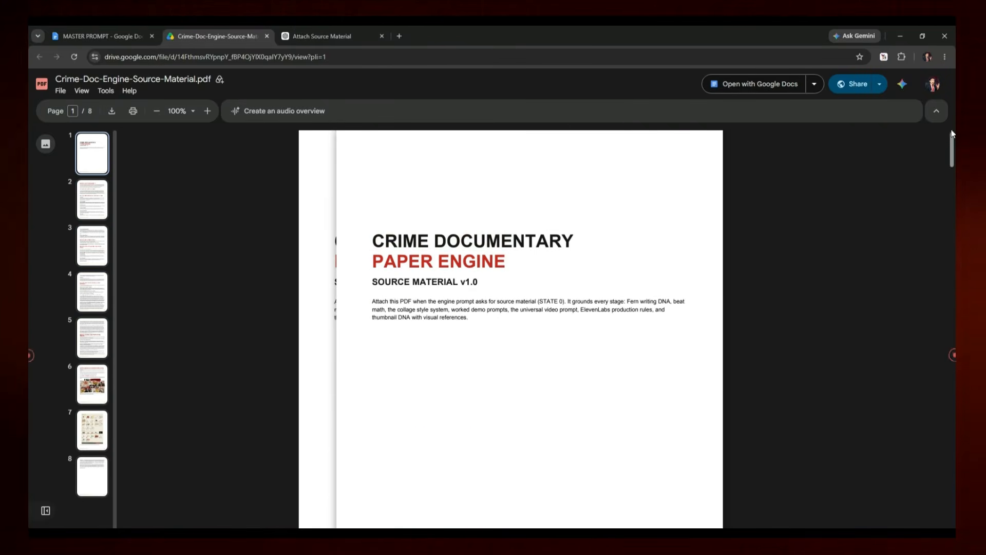
click(113, 112)
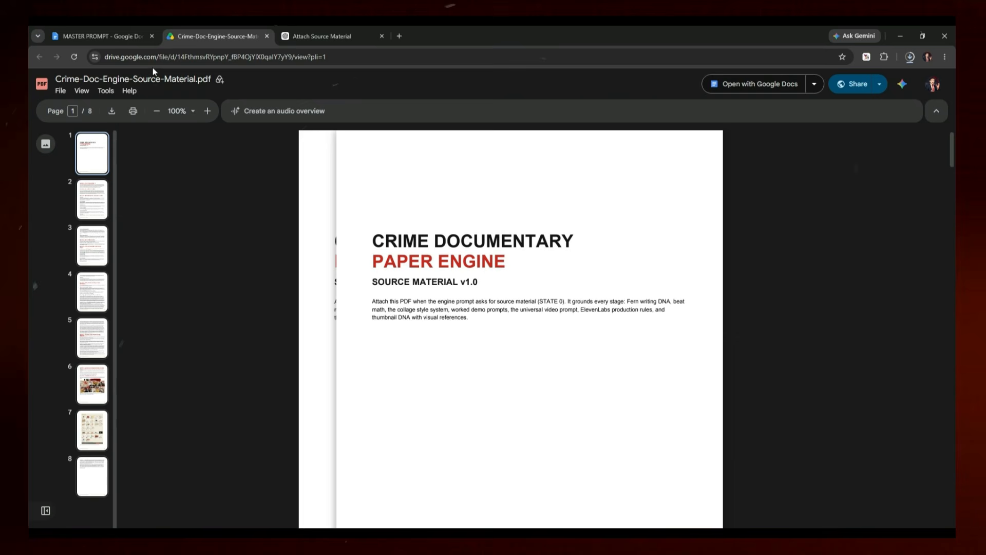
click(911, 57)
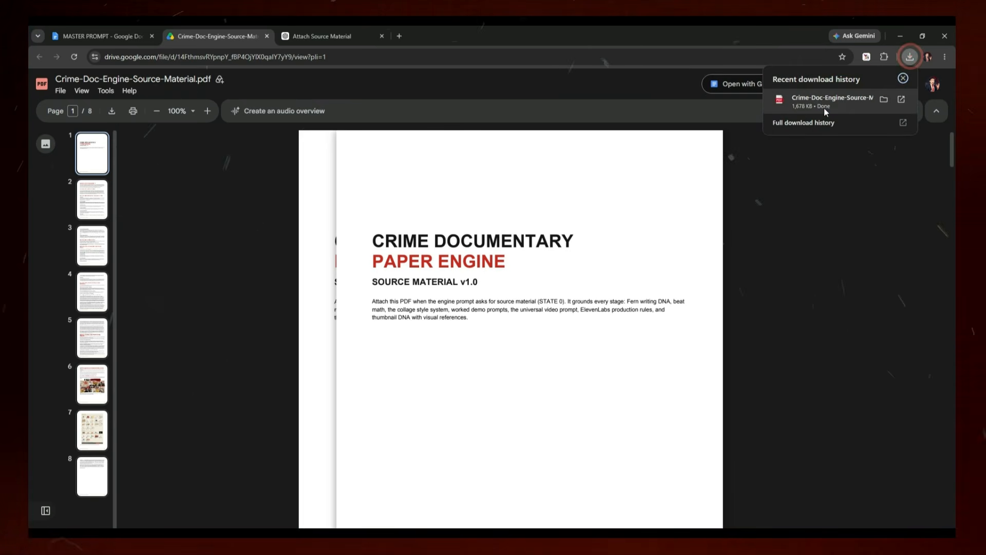
Switch back to the ChatGPT conversation, attach Crime-Doc-Engine-Source-Material.pdf from the Downloads folder and send it.
click(316, 34)
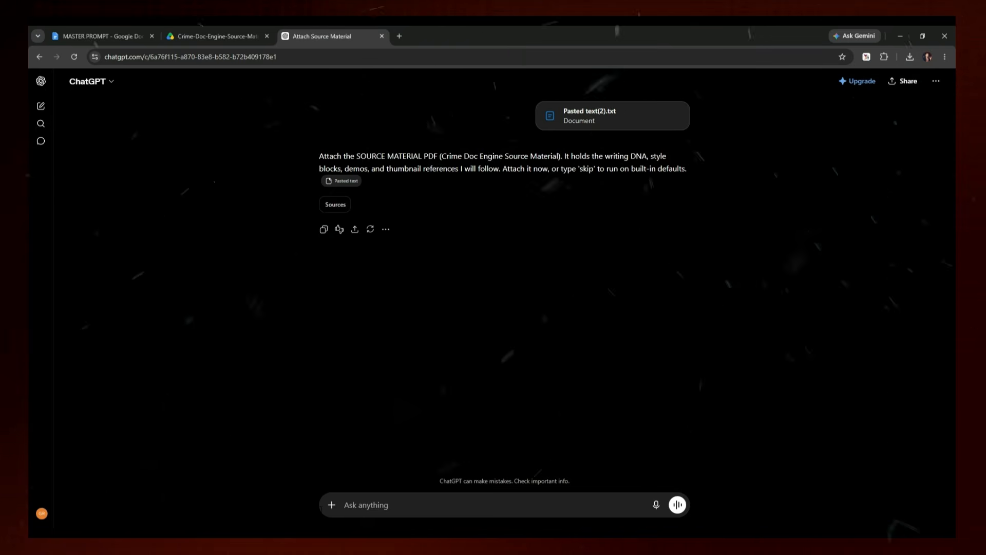
click(332, 505)
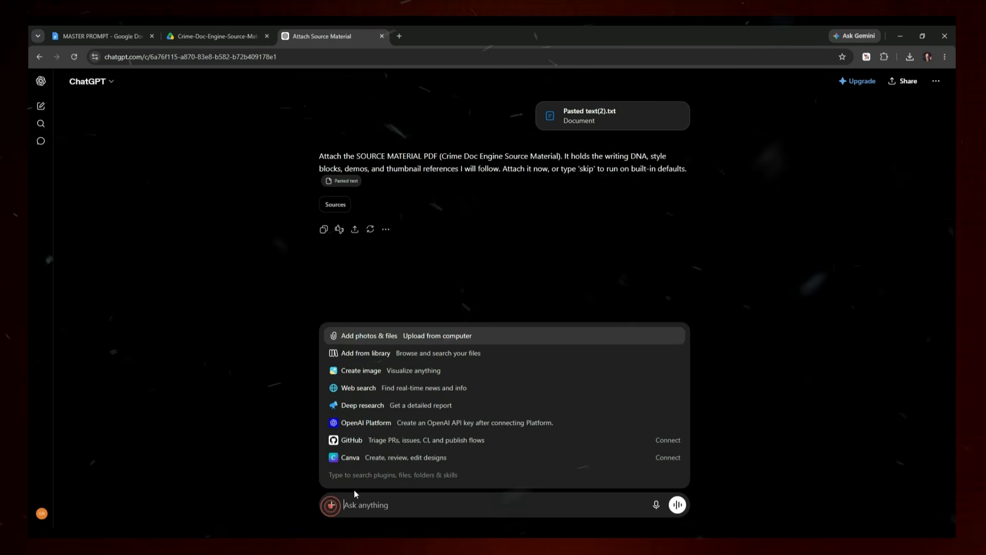
click(404, 336)
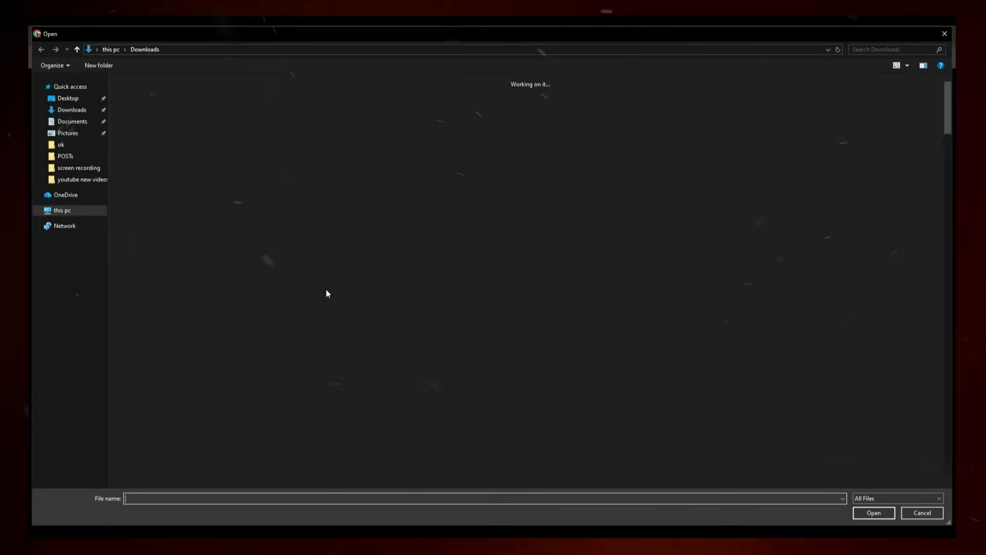
click(143, 137)
double_click(143, 137)
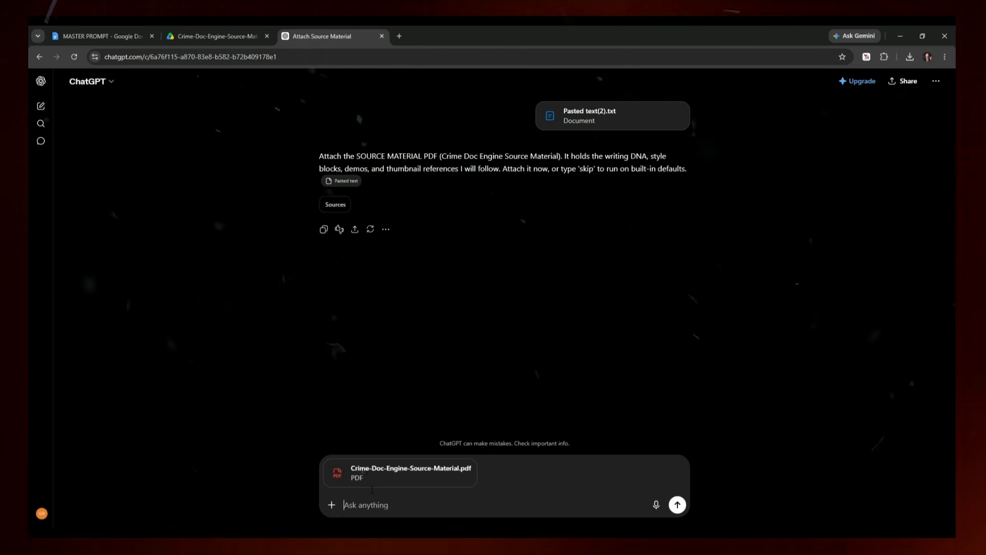
click(675, 502)
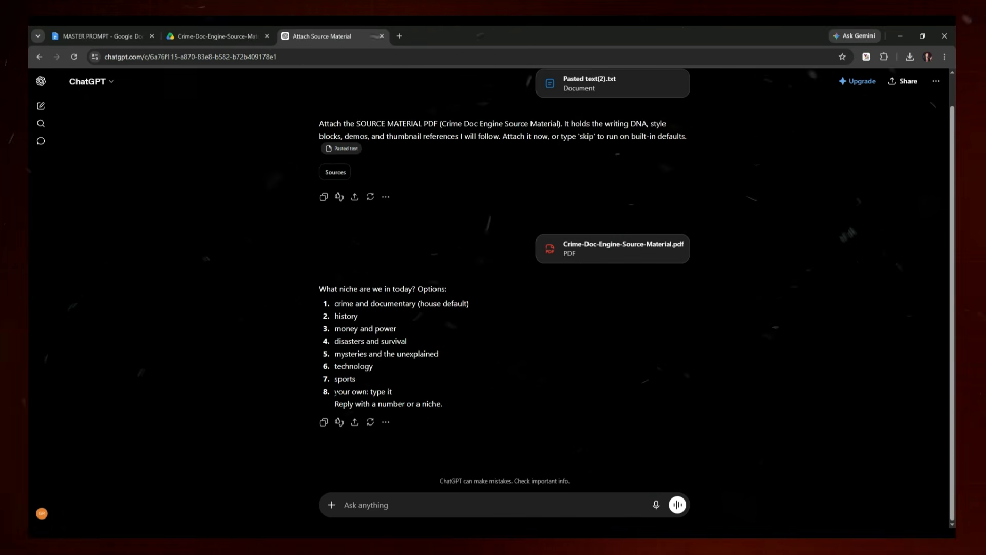
Answer the niche question with 1 to choose crime and documentary.
drag(334, 391, 414, 391)
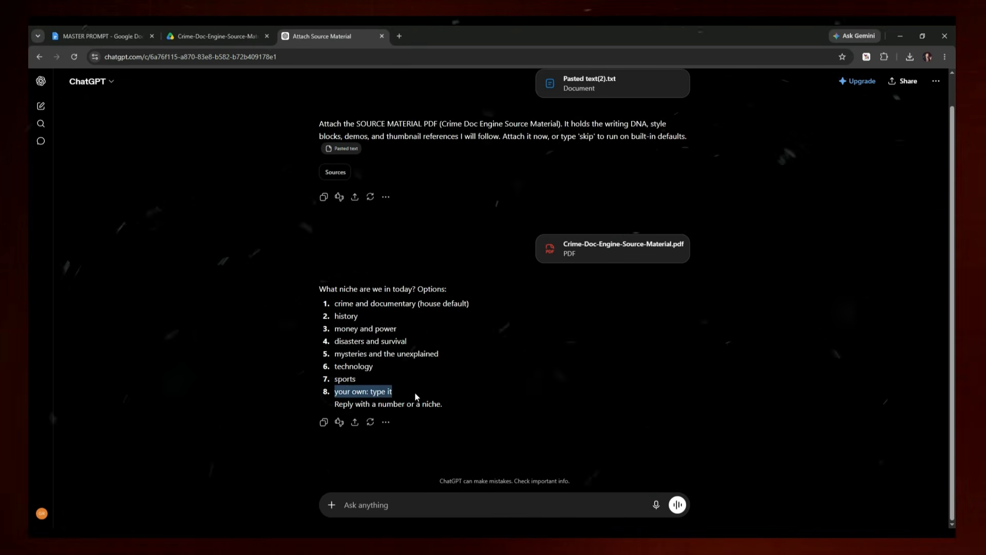
click(415, 390)
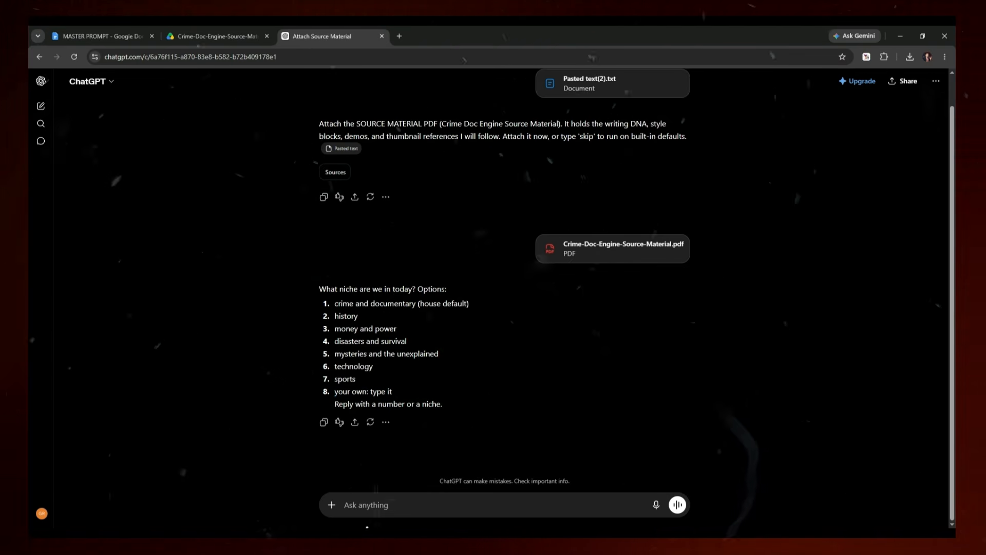
text(1)
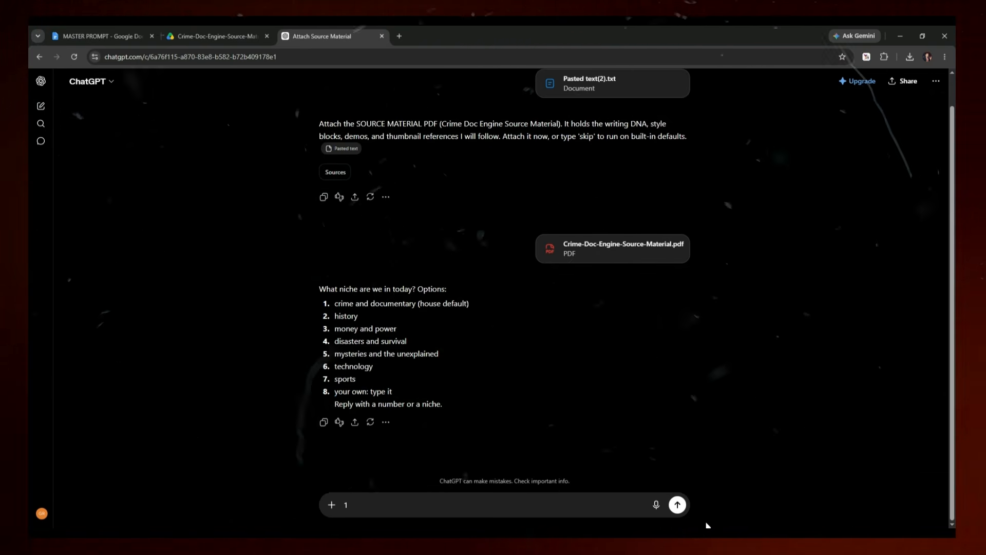
click(677, 504)
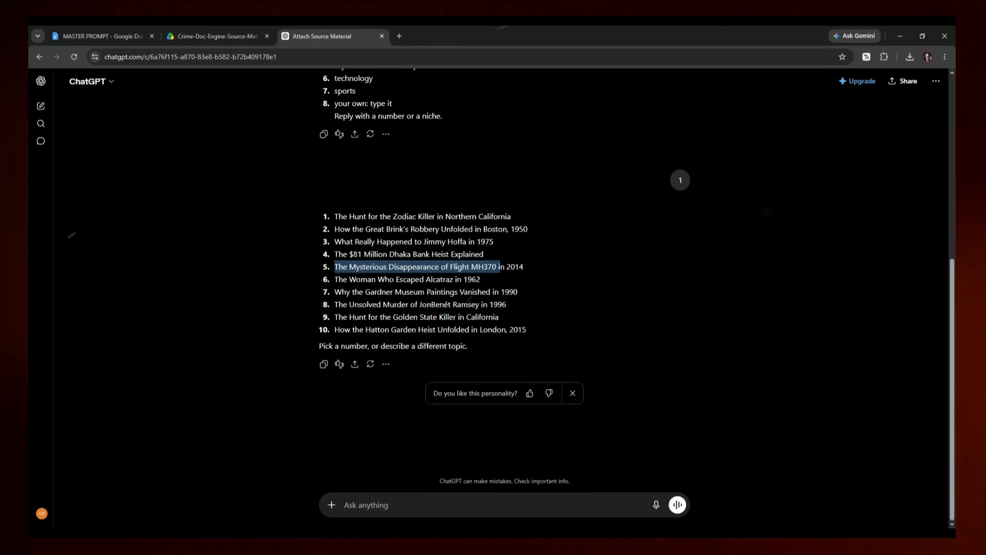
Reply with 5 to choose the video idea "The Mysterious Disappearance of Flight MH370 in 2014".
click(527, 267)
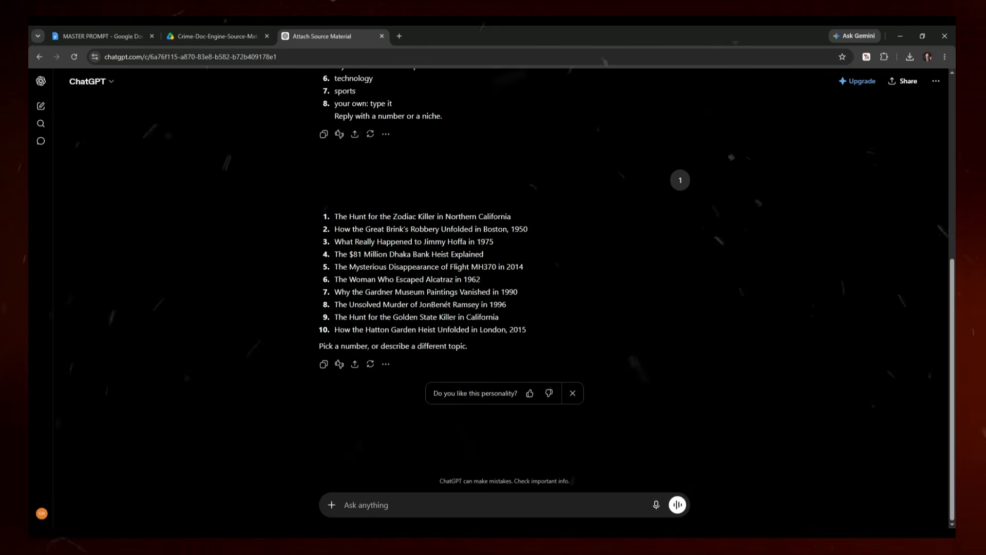
drag(333, 267, 531, 265)
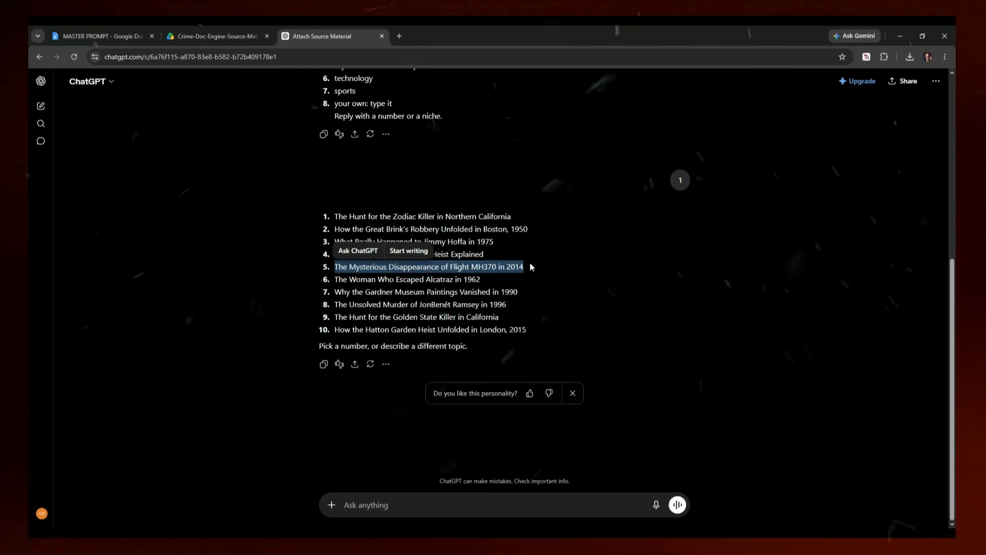
scroll(532, 266, up, 2)
click(427, 501)
text(5)
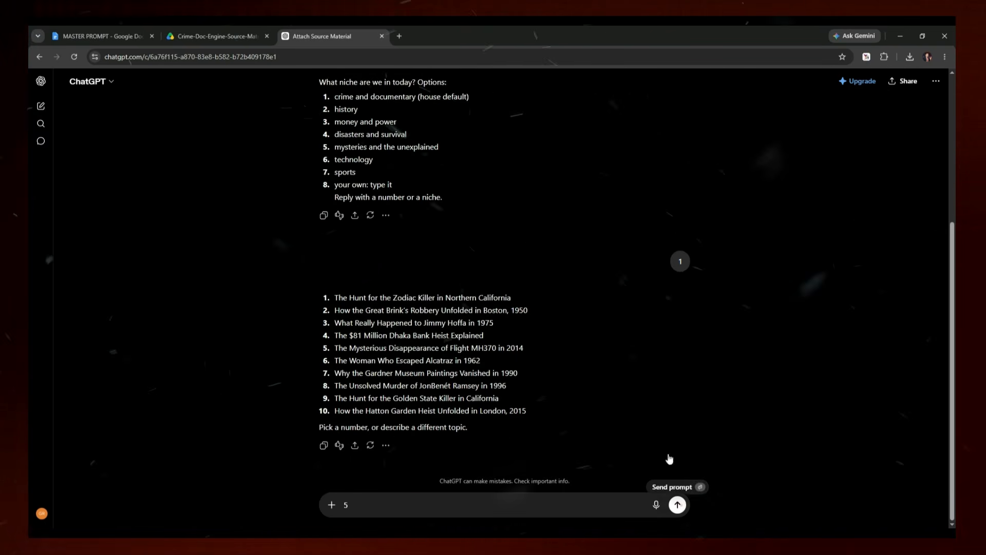
click(677, 505)
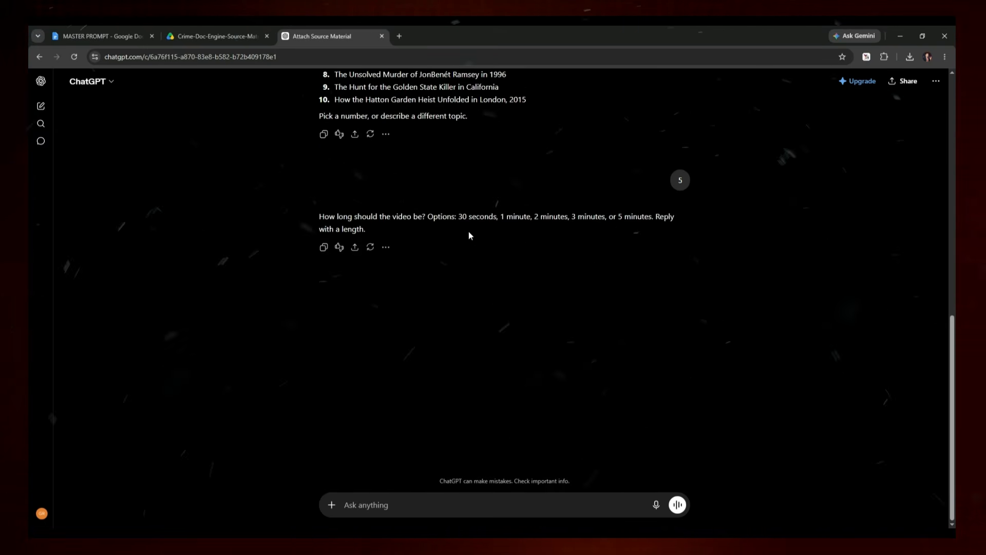
Answer the video length question with "30 sec".
drag(458, 217, 497, 220)
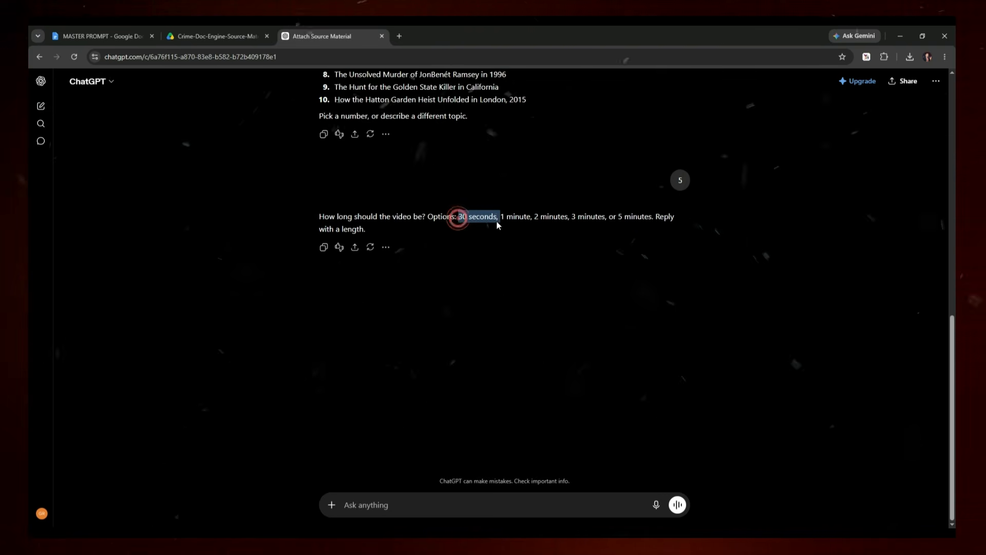
click(452, 289)
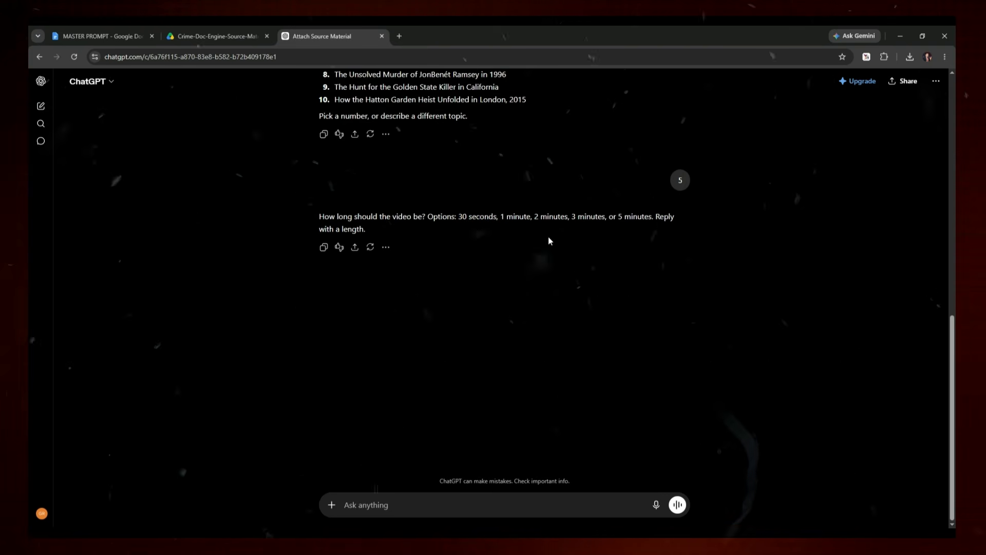
text(30)
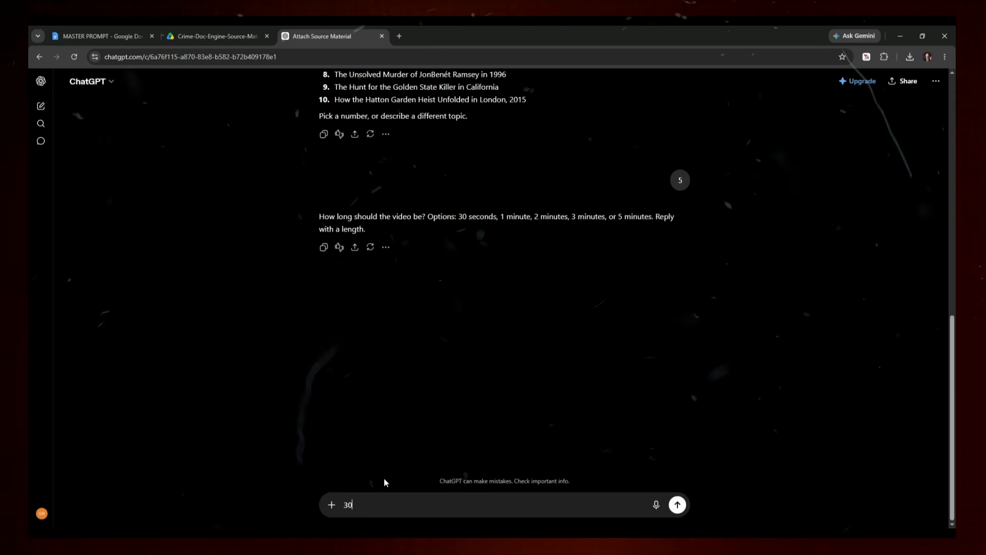
text( sec)
key(Return)
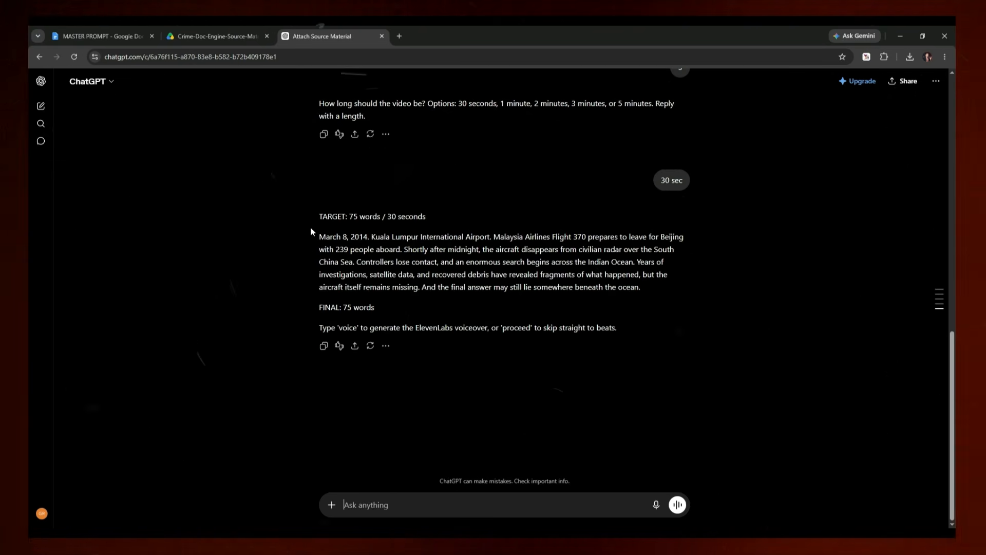
Read through the narration script and reply "proceed" to skip the voiceover and go straight to the beats.
drag(311, 231, 667, 289)
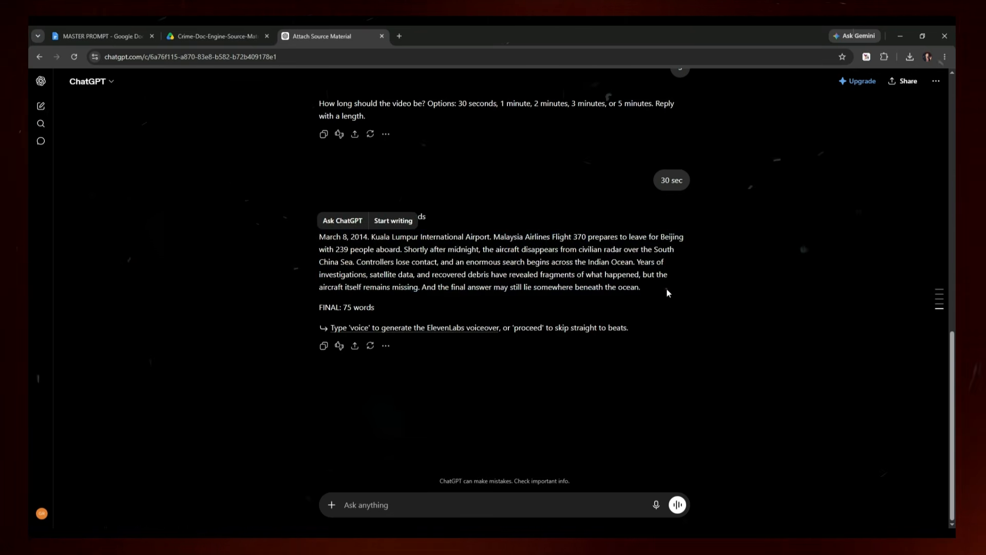
click(667, 289)
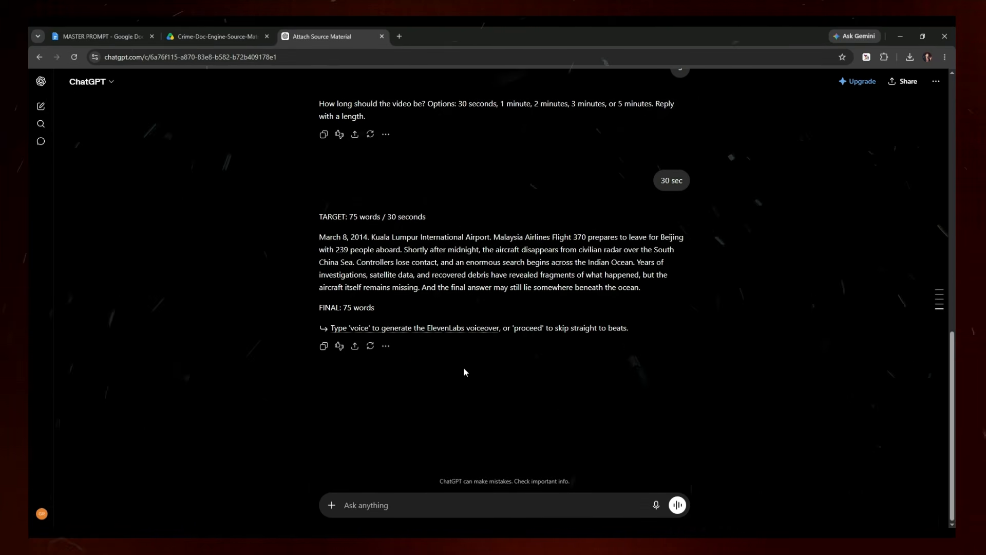
drag(311, 239, 667, 283)
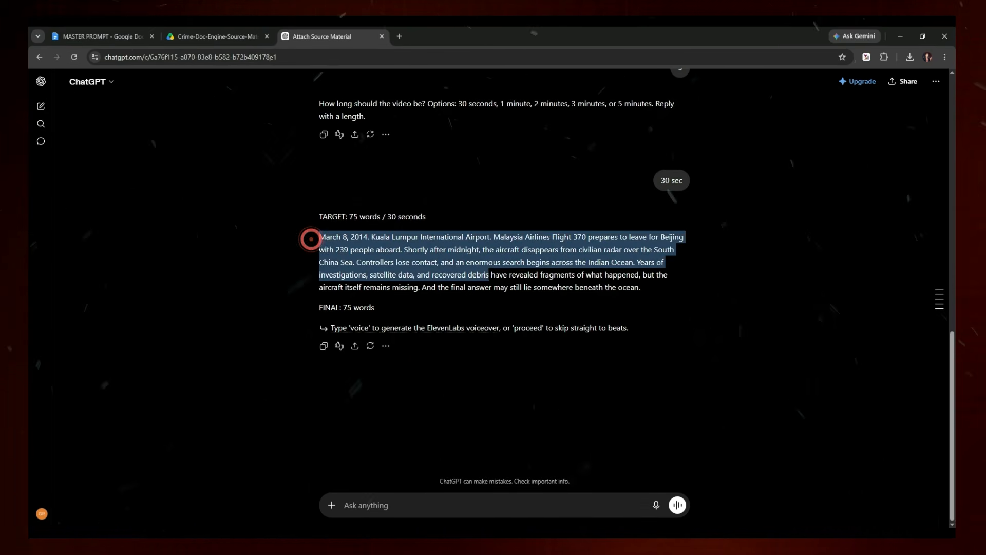
click(667, 283)
drag(341, 310, 378, 313)
click(392, 312)
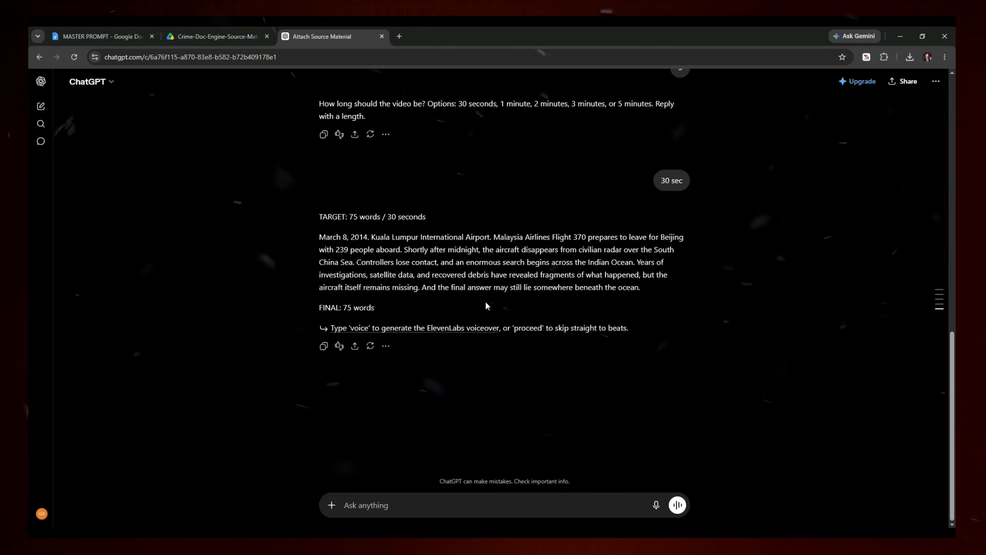
click(381, 511)
text(proceed)
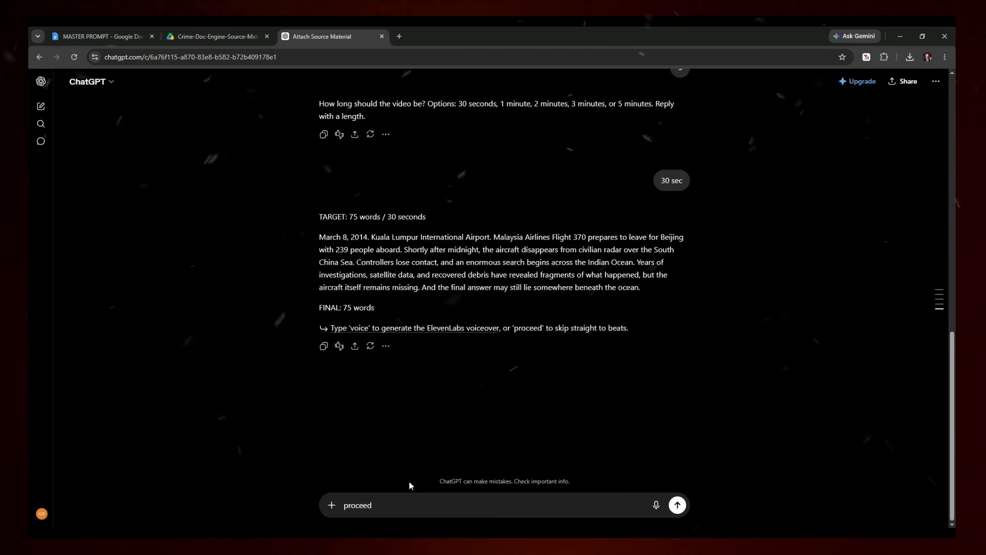
click(486, 499)
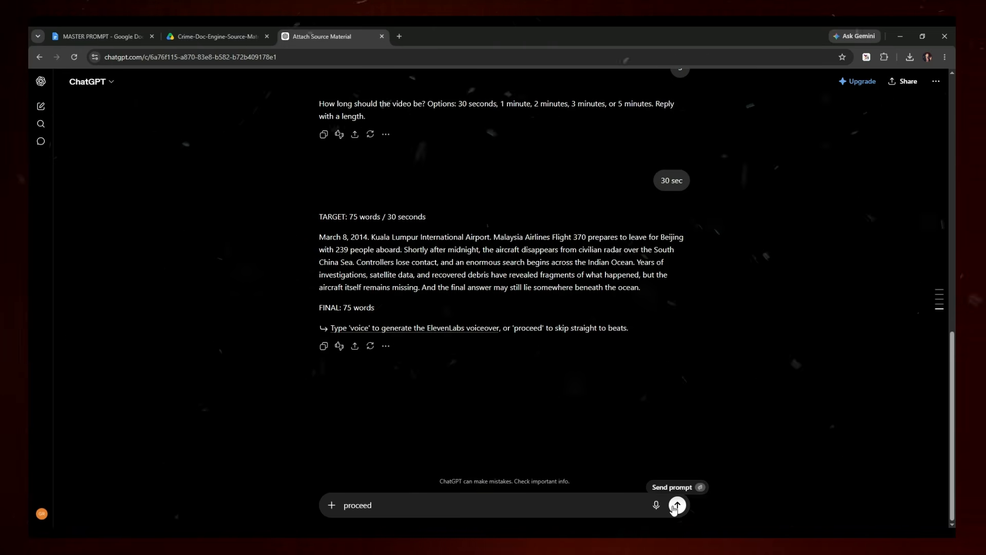
click(677, 504)
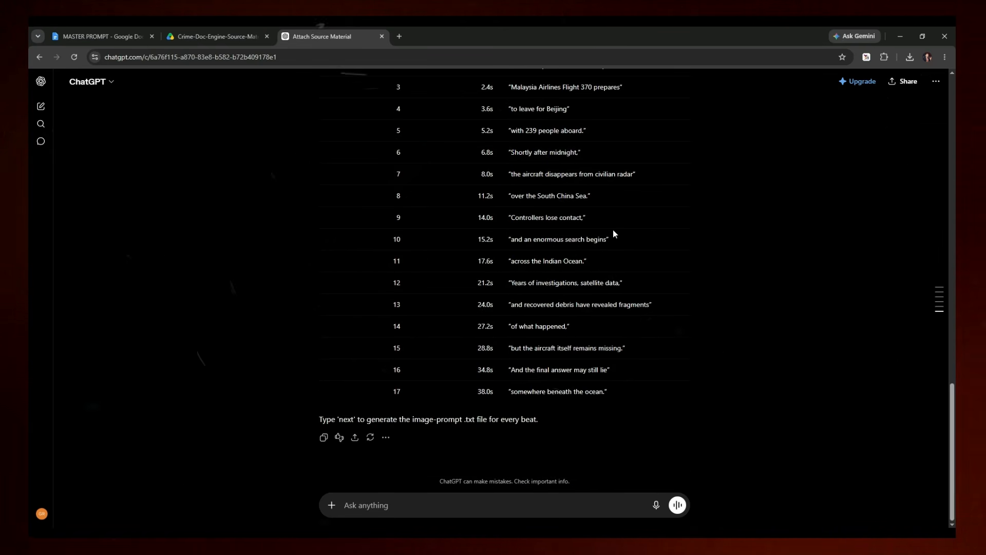
Review the beat table, checking the start times and narration words from the first beat to the last.
scroll(614, 231, up, 2)
scroll(614, 233, up, 1)
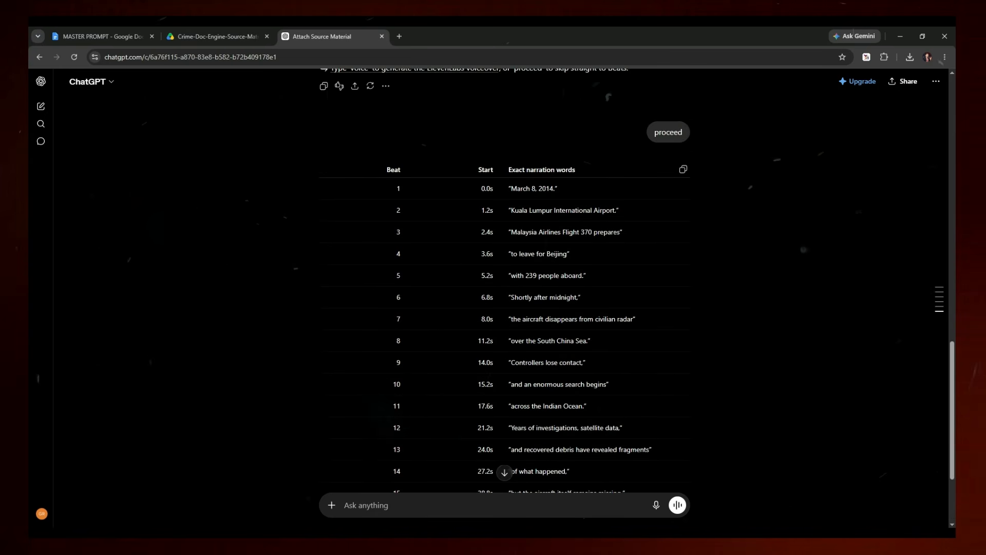
scroll(611, 233, down, 3)
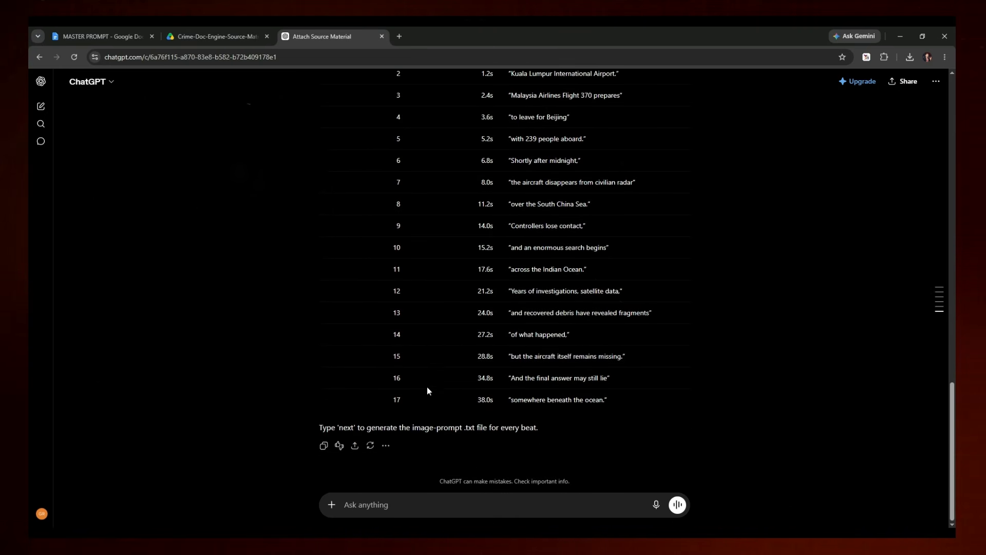
drag(392, 398, 632, 405)
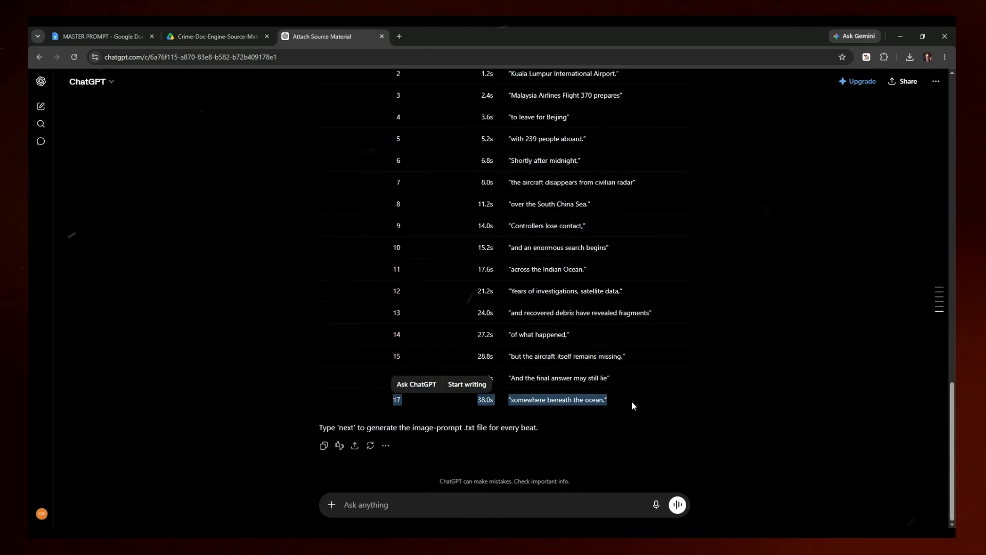
click(632, 405)
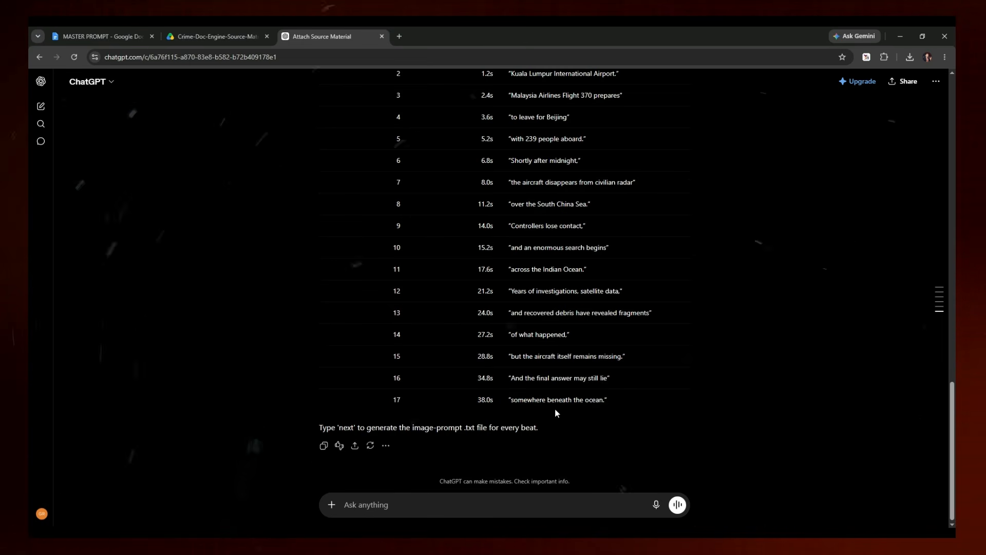
scroll(557, 413, up, 3)
drag(363, 202, 651, 433)
scroll(660, 387, down, 3)
click(651, 433)
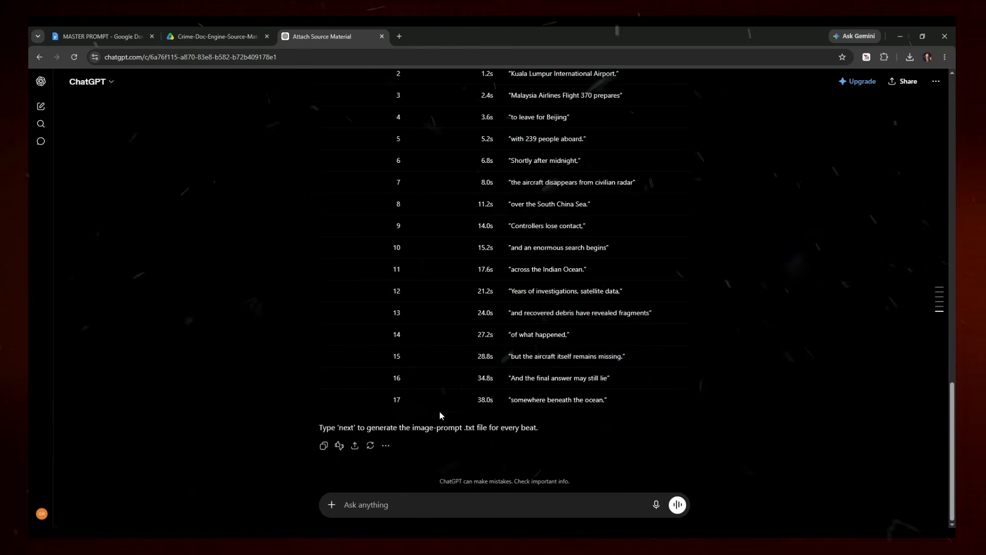
Reply "Next" to generate the image-prompt text file for every beat.
click(458, 503)
text(Next)
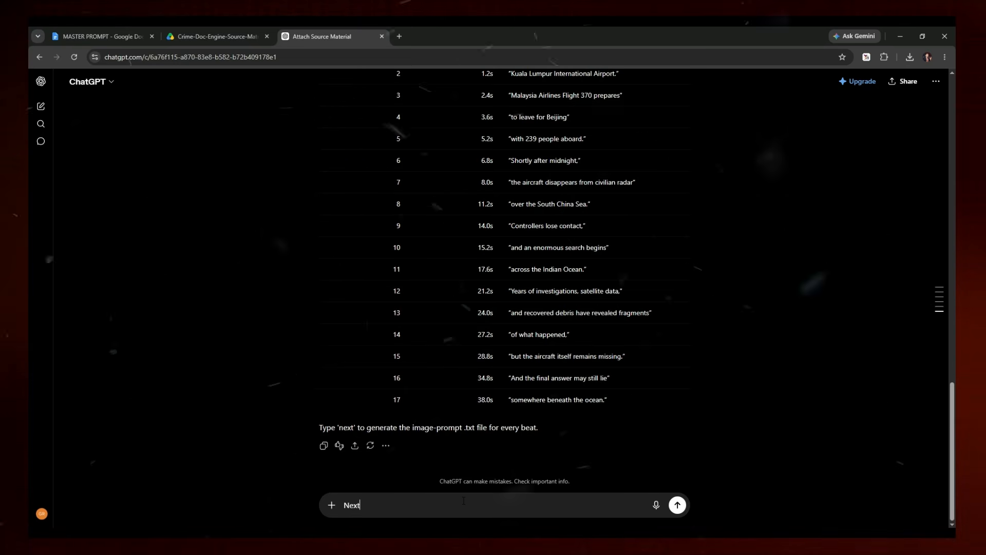
key(Return)
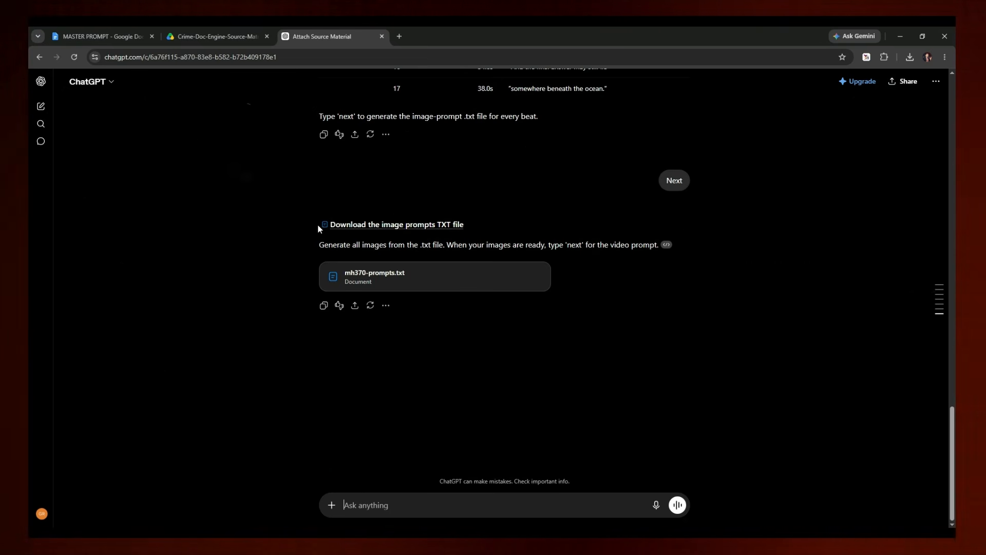
Open the generated mh370-prompts.txt, look through it and copy all of its image prompts.
drag(318, 229, 465, 226)
click(523, 225)
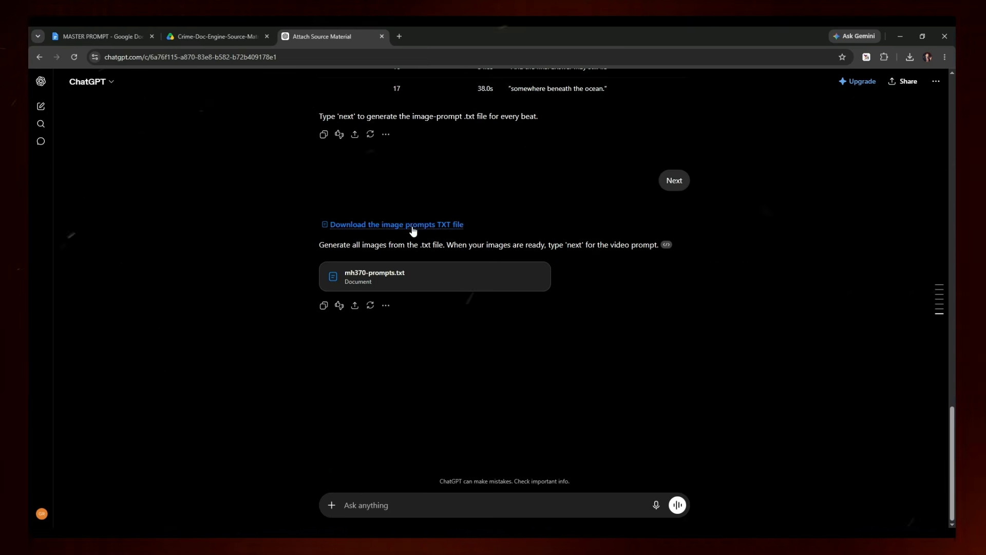
click(395, 226)
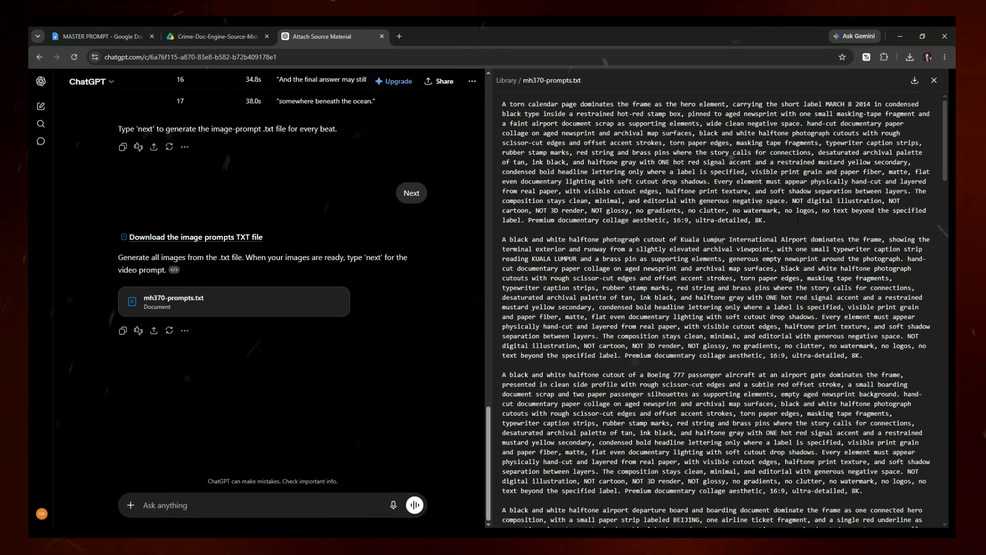
scroll(797, 218, down, 15)
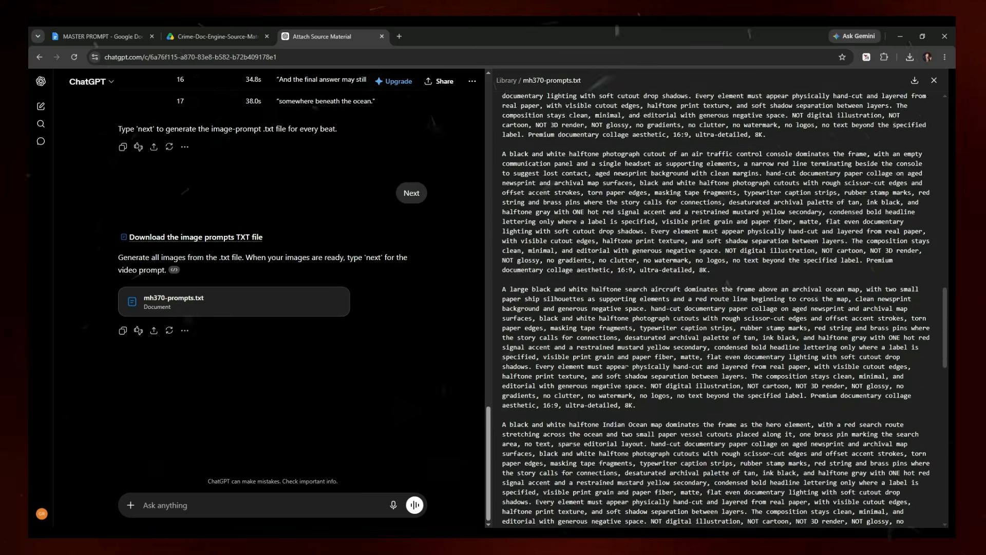
scroll(626, 367, up, 15)
drag(580, 220, 787, 510)
scroll(667, 329, down, 20)
right_click(684, 331)
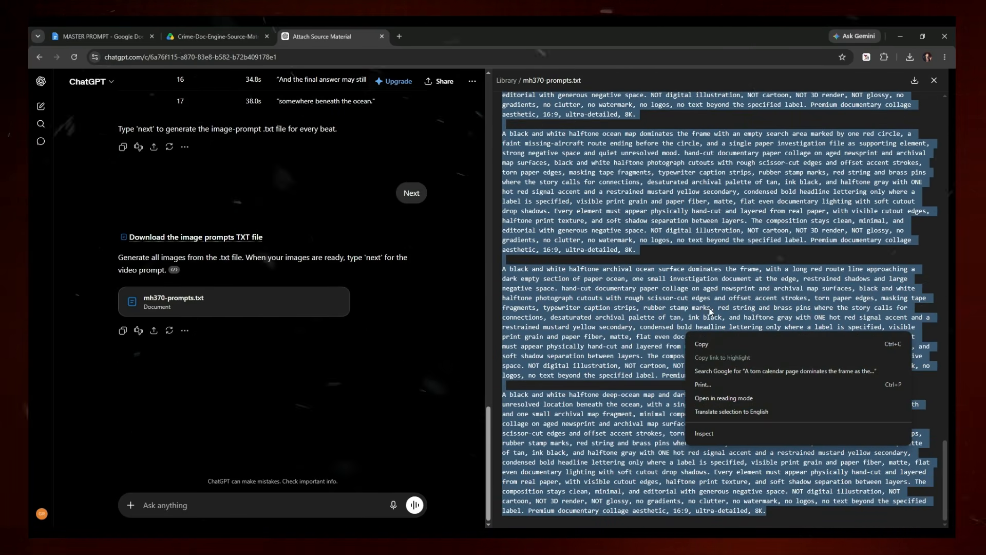
click(718, 343)
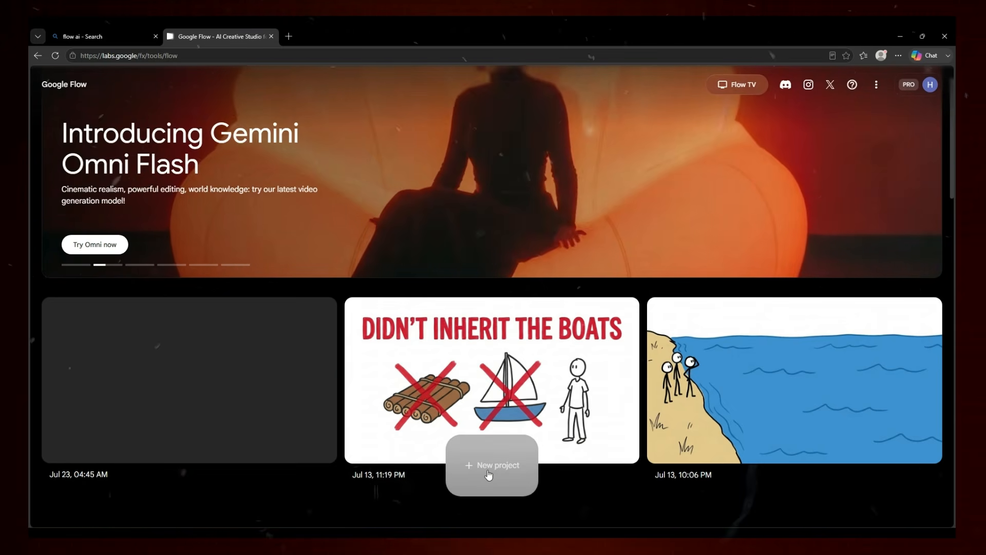
Switch to Google Flow, create a new project and open an agent session in it.
click(487, 469)
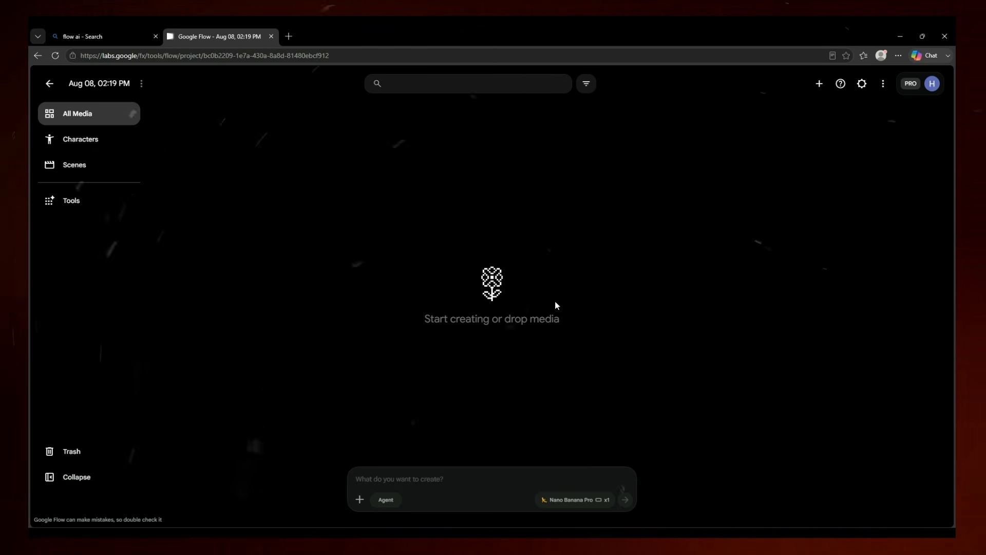
click(385, 501)
click(624, 479)
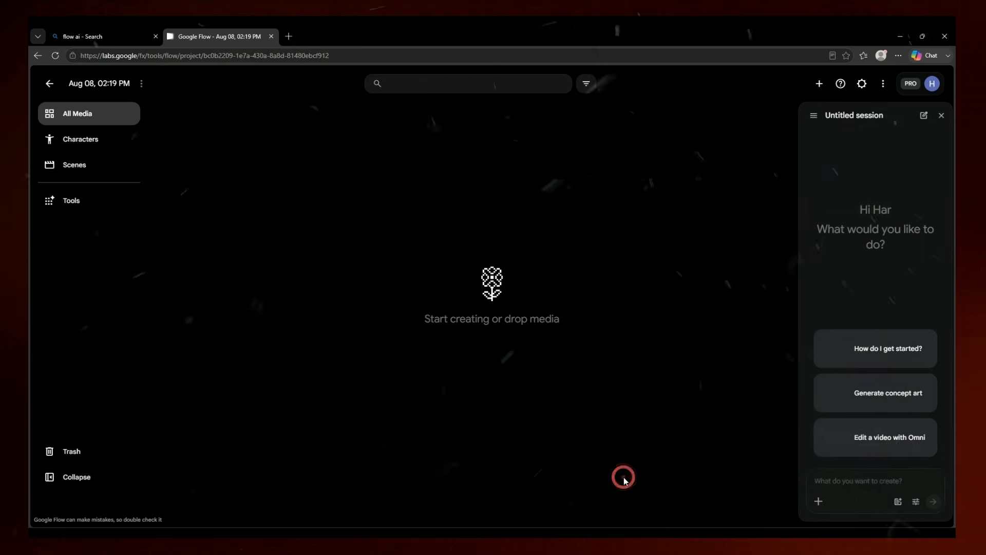
Set the agent's default image count to x1 and its video model to Omni Flash, and save the agent settings.
click(912, 501)
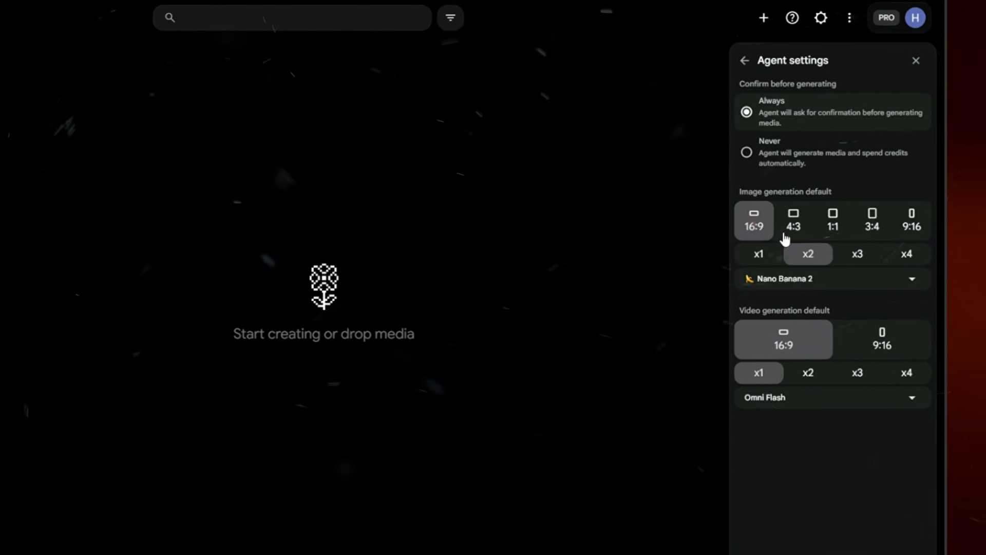
click(735, 260)
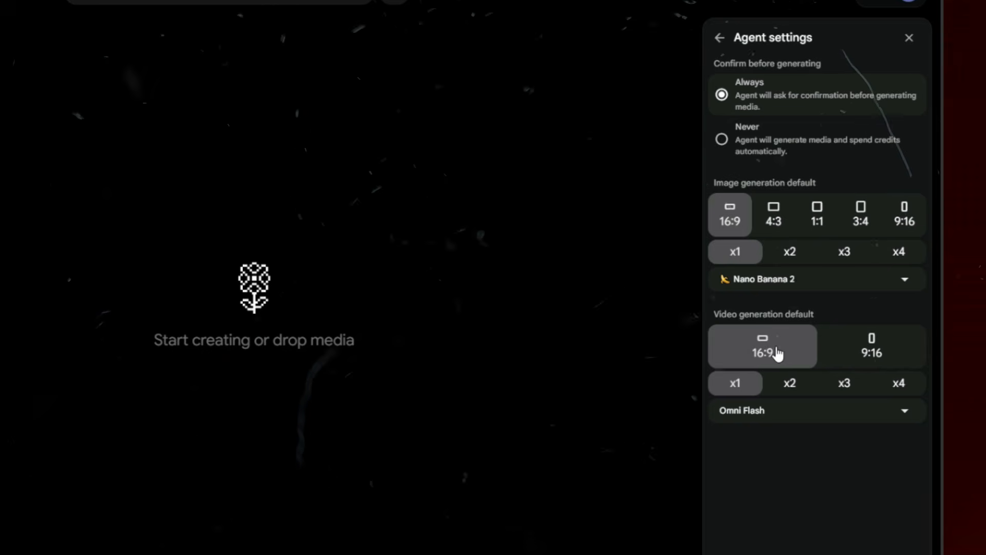
click(788, 418)
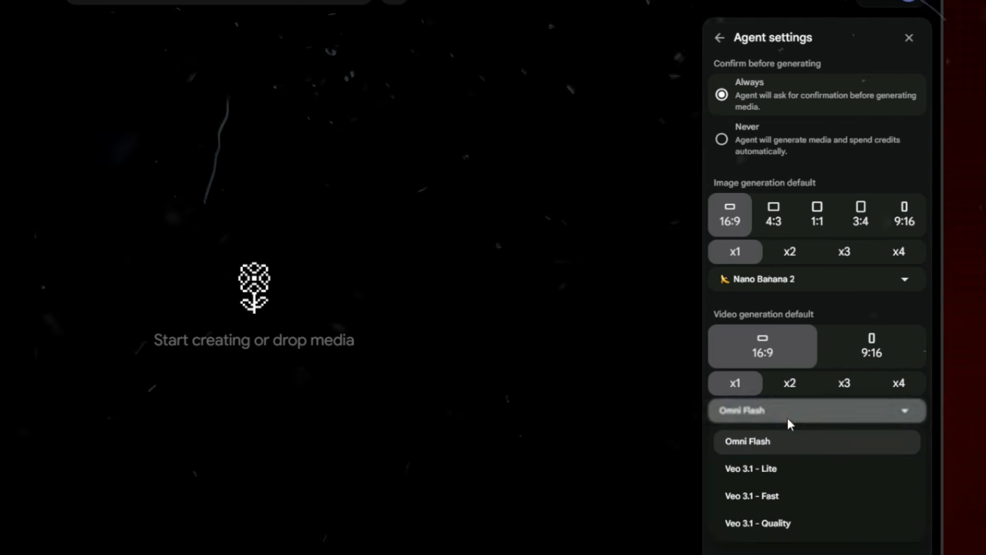
click(756, 444)
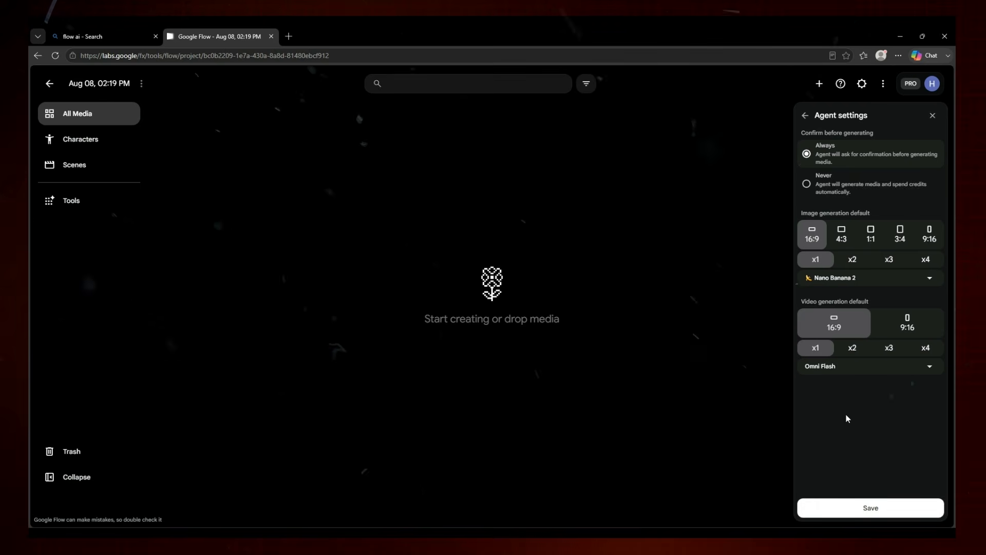
click(861, 506)
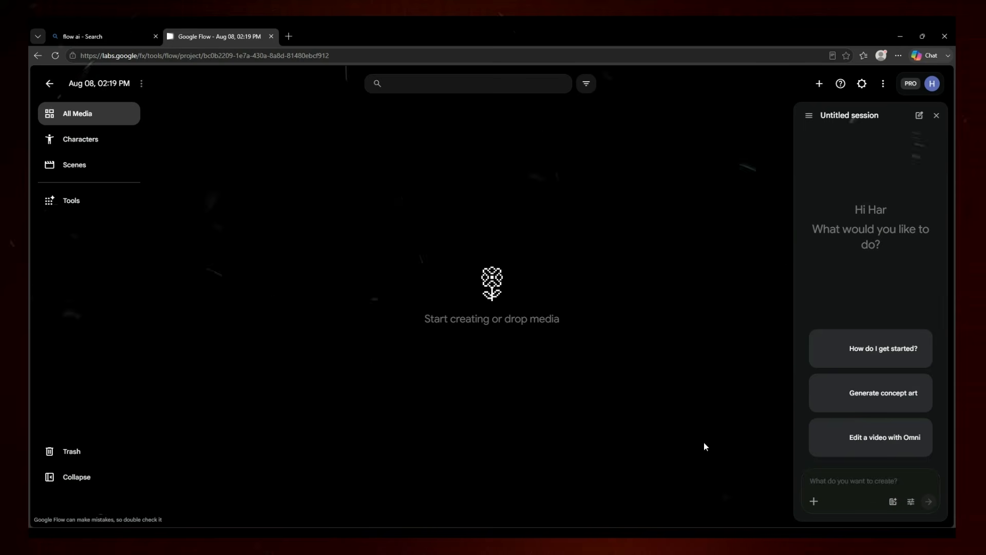
Add a new agent instruction entry, and copy the two multi image prompt paragraphs from the MASTER PROMPT document.
click(893, 503)
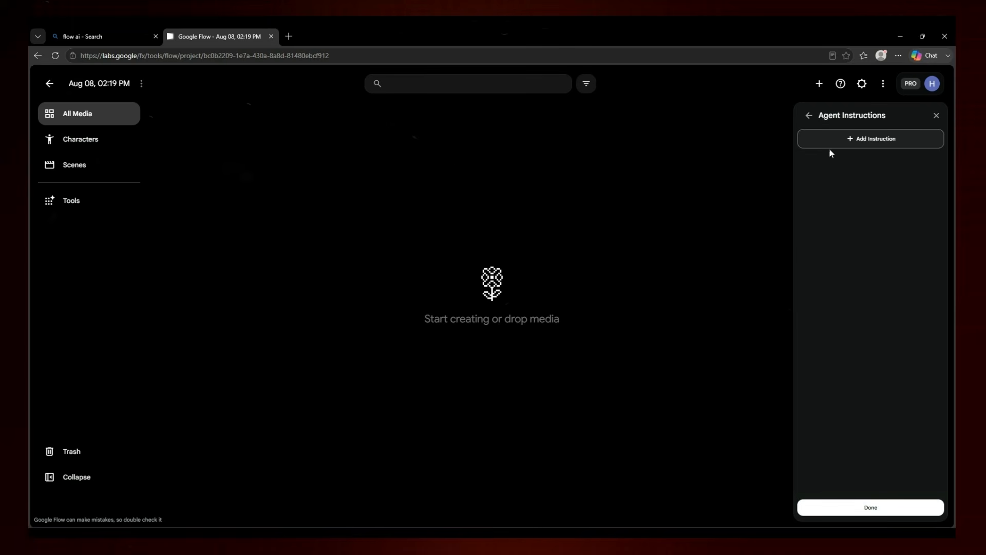
click(883, 147)
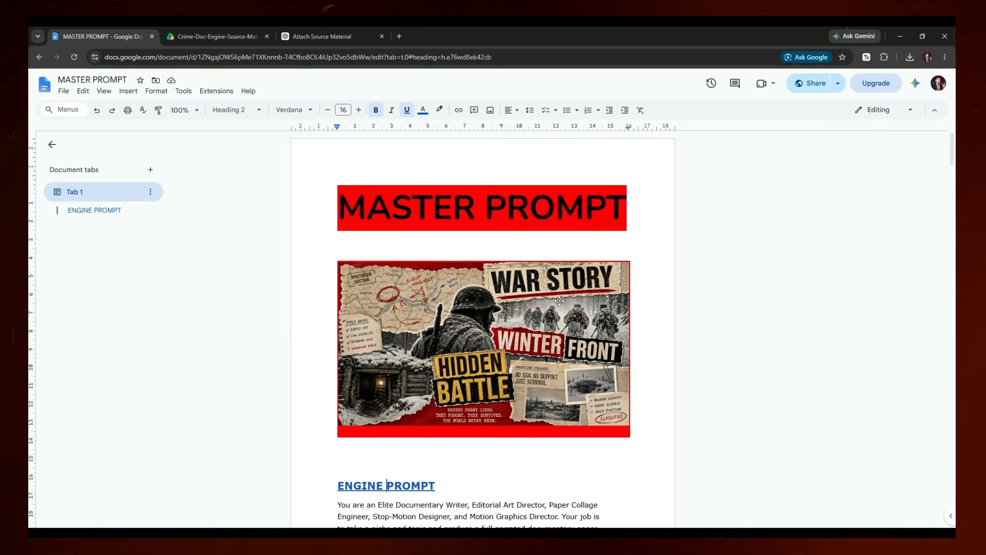
scroll(601, 292, down, 20)
scroll(601, 292, down, 10)
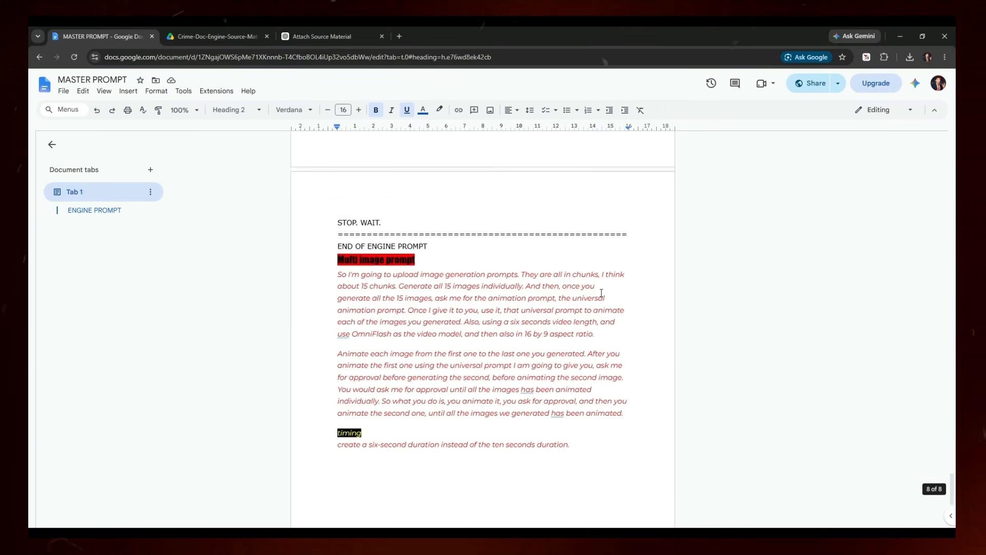
drag(331, 258, 621, 394)
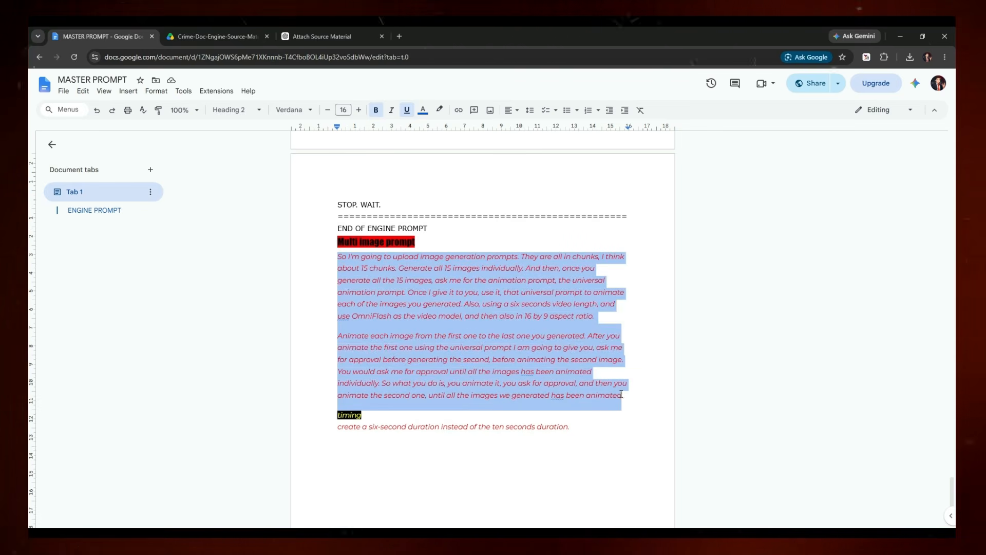
right_click(536, 337)
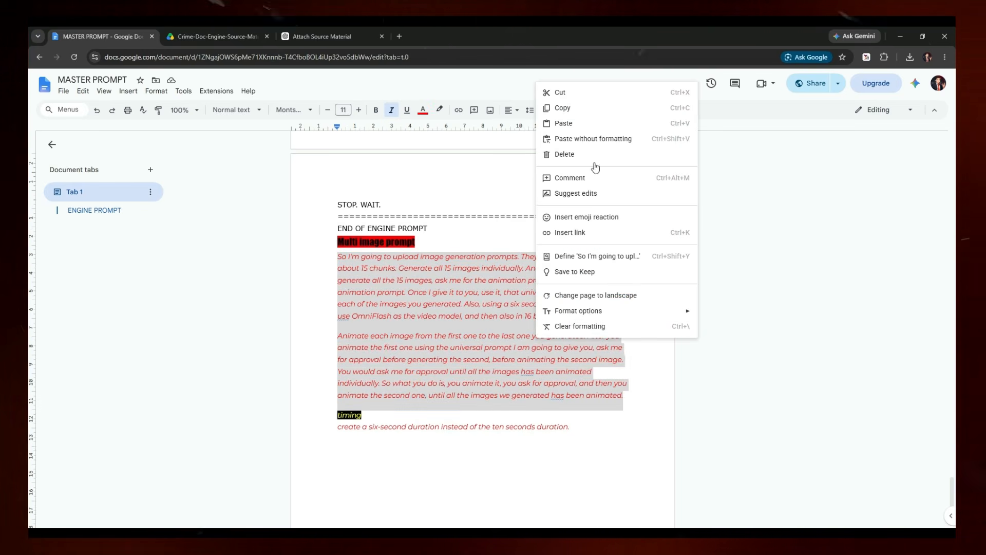
click(572, 116)
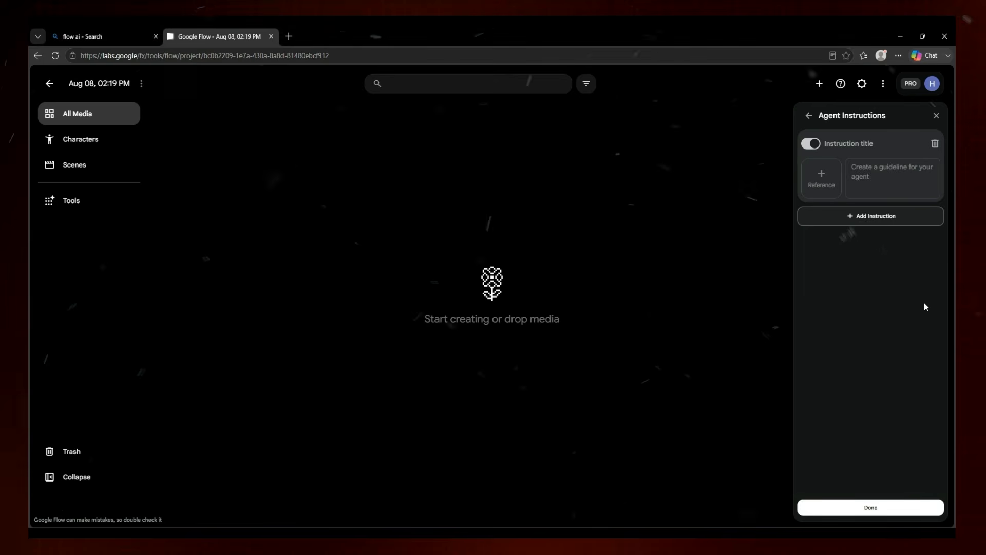
Paste the copied multi image prompt as the guideline of the new agent instruction and save it.
click(873, 174)
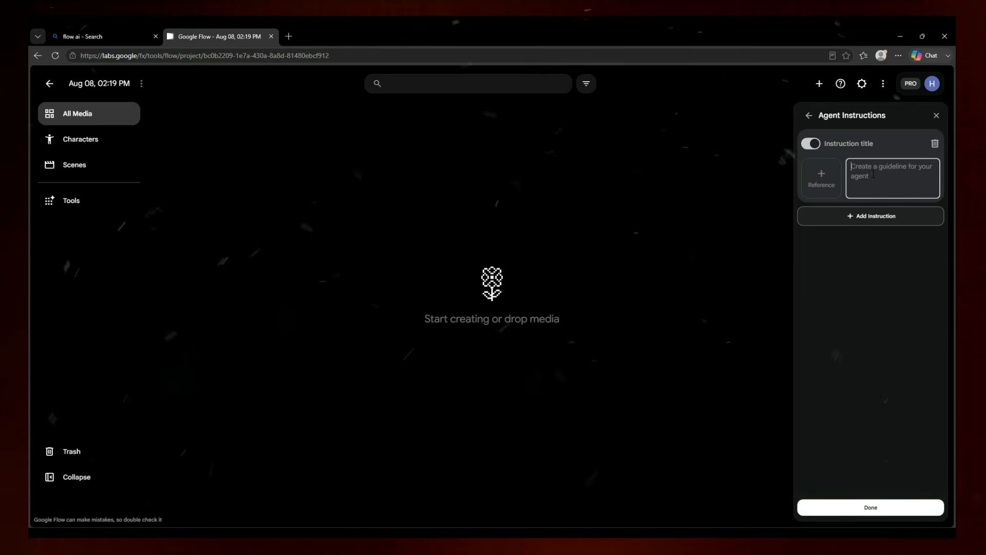
right_click(873, 175)
click(853, 264)
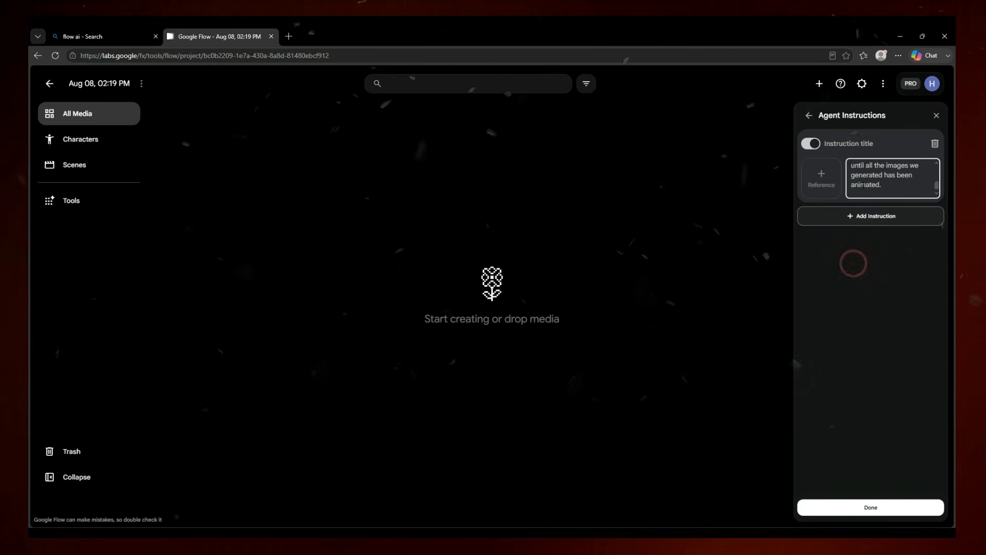
scroll(873, 186, up, 5)
click(871, 507)
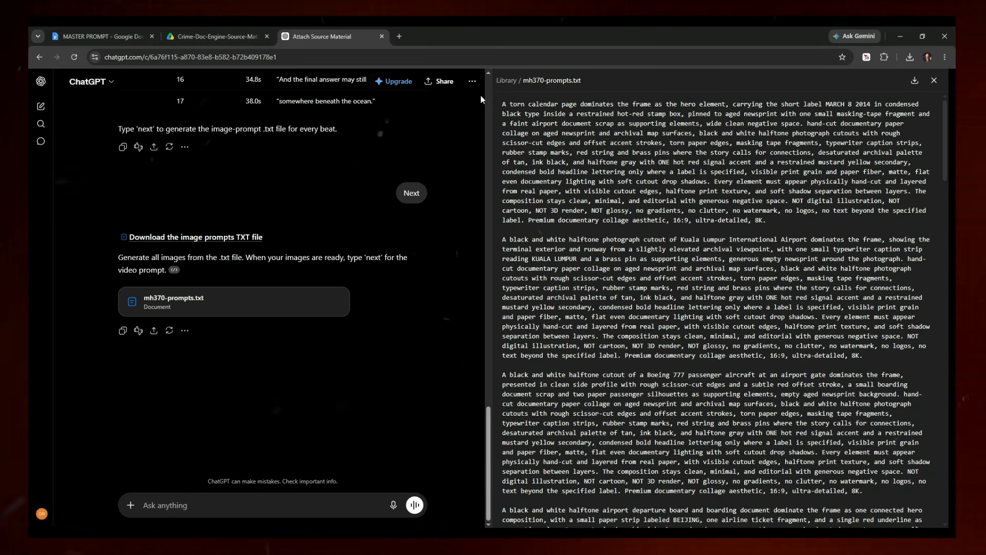
Switch to ChatGPT and copy all image prompts from mh370-prompts.txt.
scroll(686, 329, down, 20)
drag(503, 104, 768, 512)
right_click(687, 333)
click(718, 344)
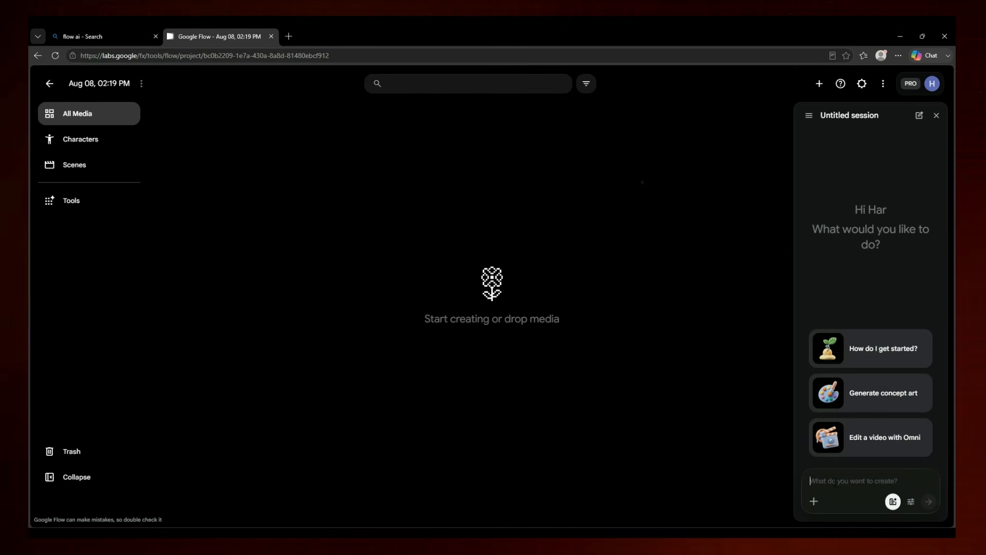
Give the Google Flow agent the copied image prompts to generate the collage images.
right_click(833, 481)
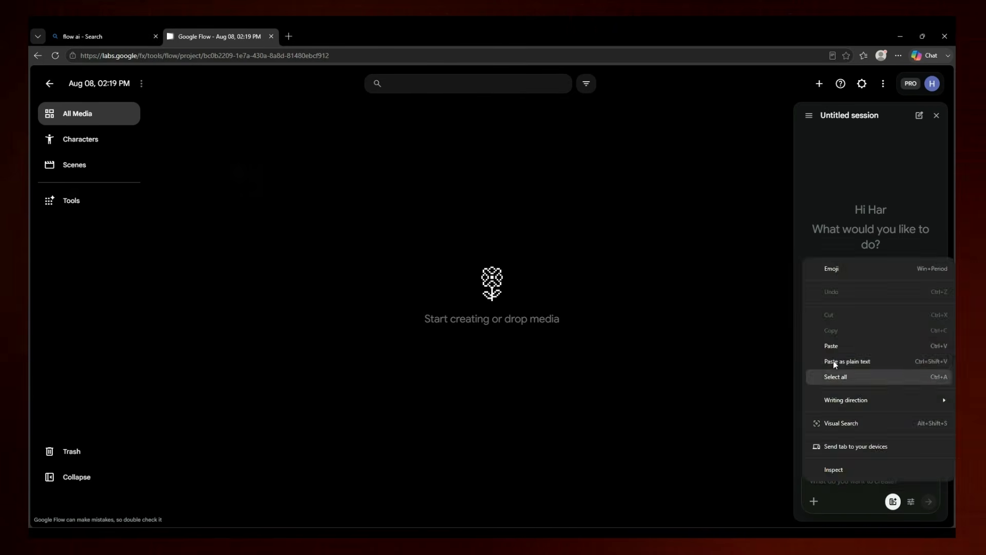
click(831, 345)
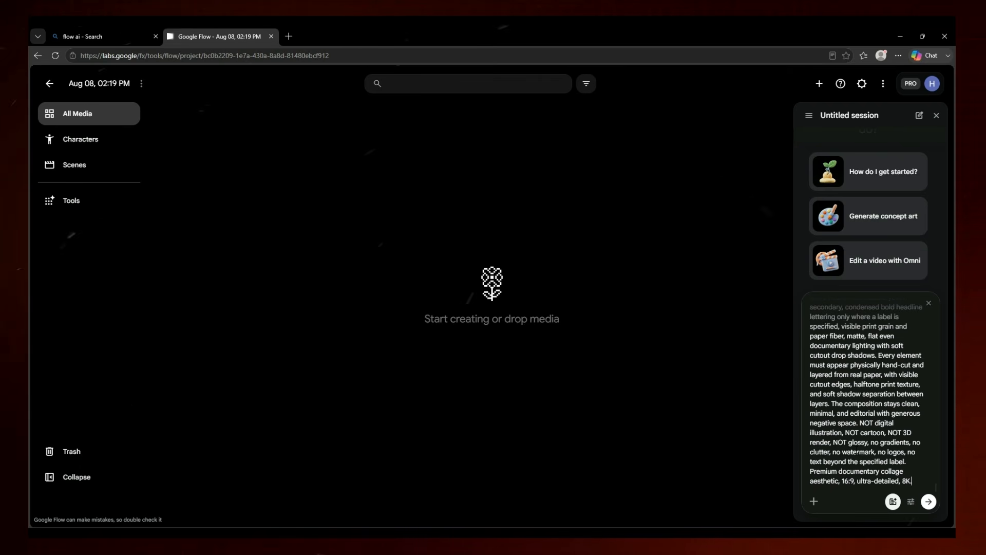
scroll(883, 462, up, 7)
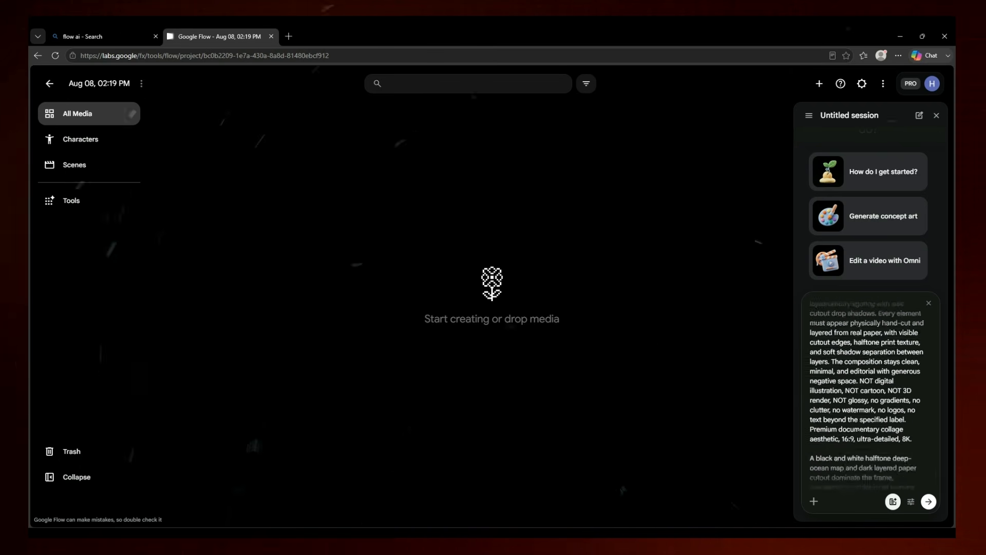
scroll(873, 442, down, 8)
key(ctrl+z)
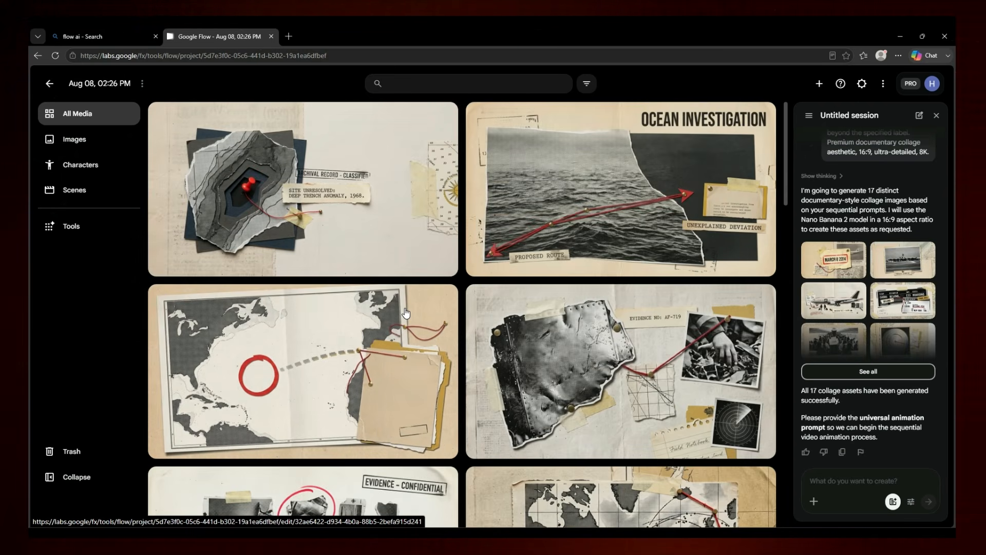
Look through all generated collage images in the project's media, from the deep-ocean map to the calendar page.
scroll(502, 260, down, 13)
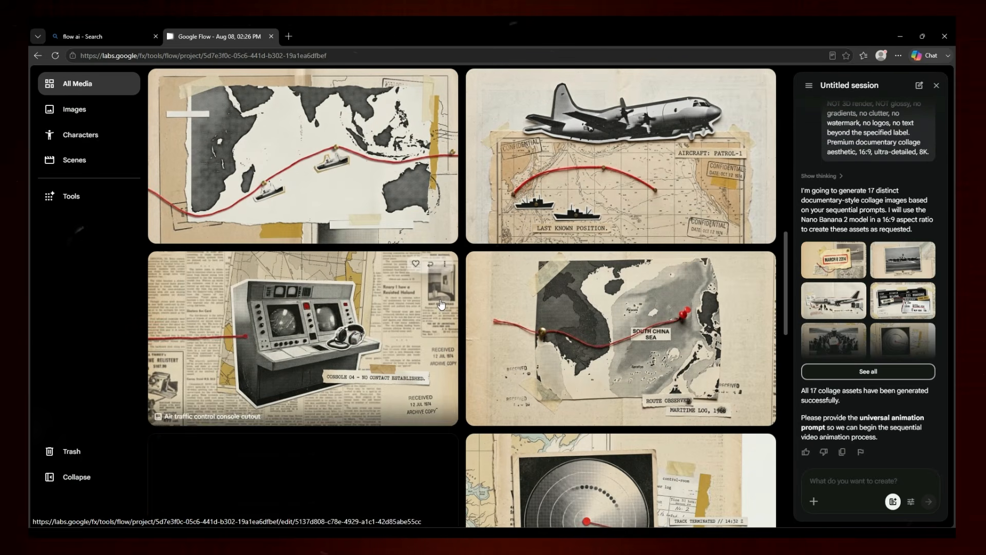
scroll(603, 175, down, 11)
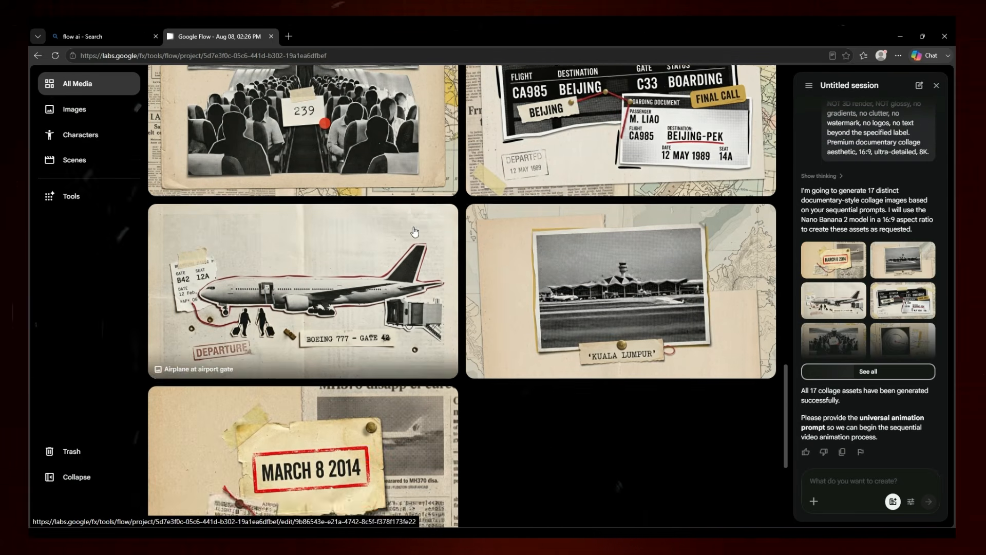
scroll(526, 351, up, 20)
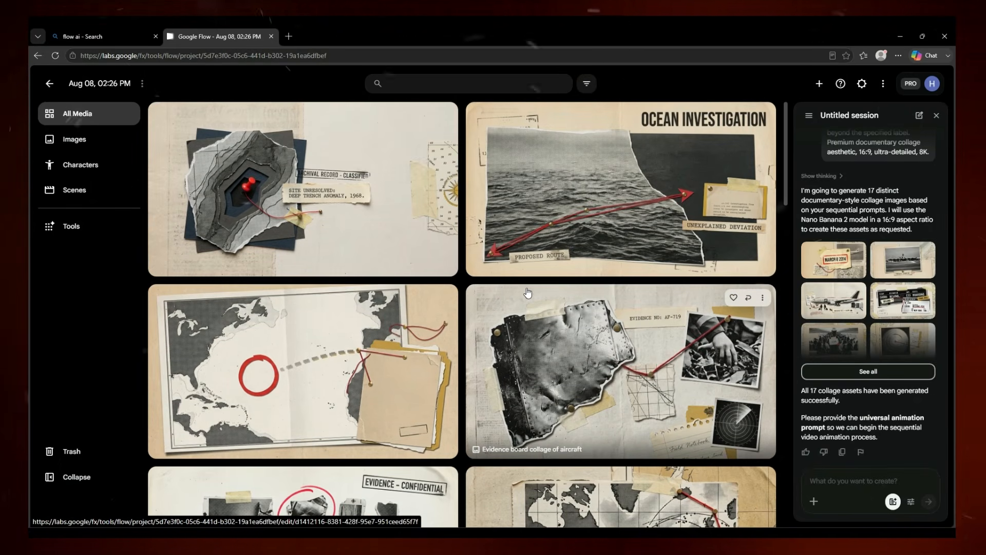
scroll(527, 292, down, 15)
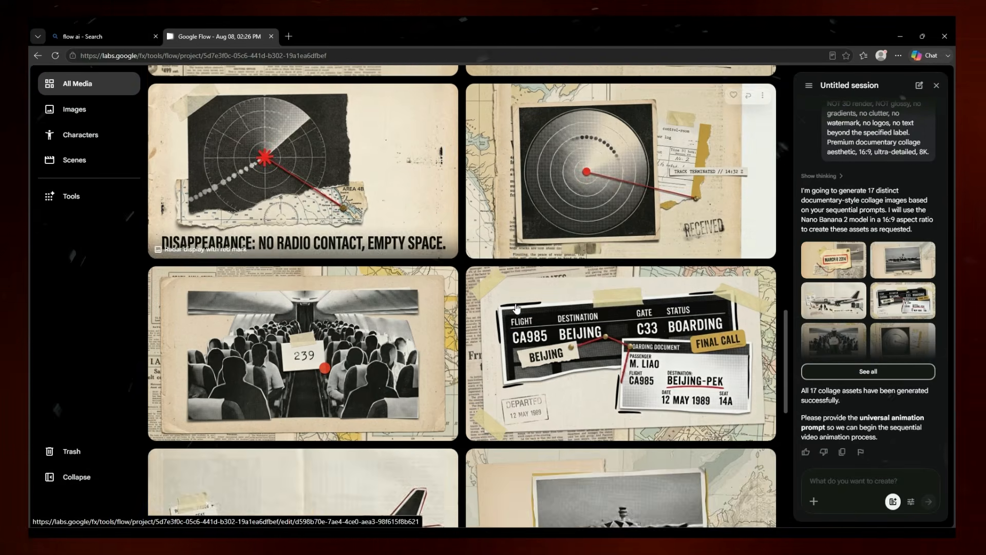
scroll(517, 307, down, 6)
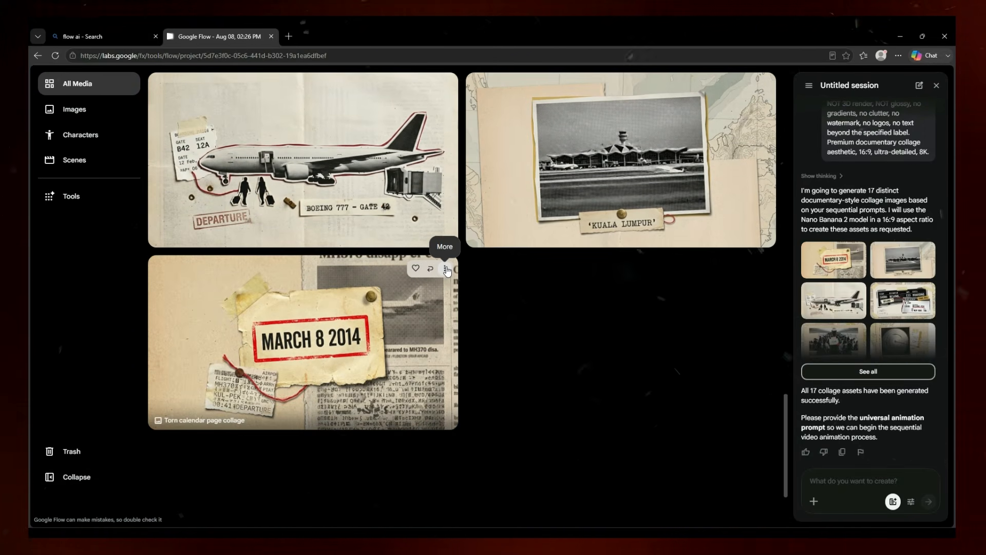
scroll(536, 352, up, 5)
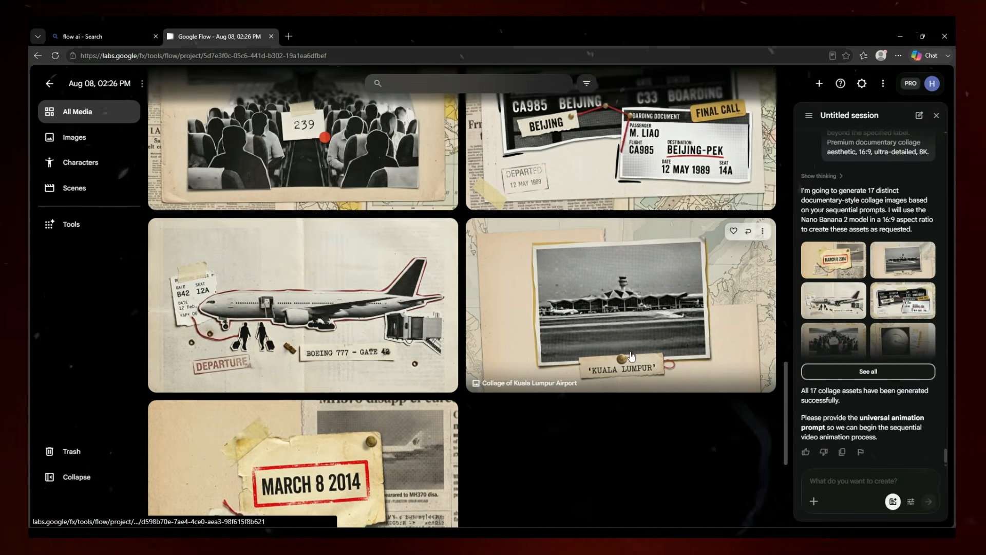
scroll(536, 353, up, 15)
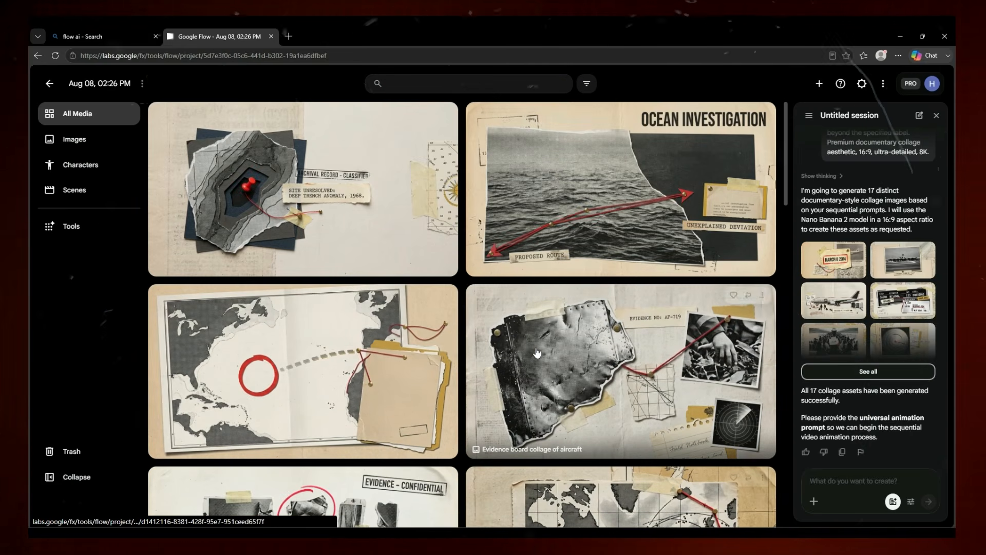
scroll(524, 355, down, 20)
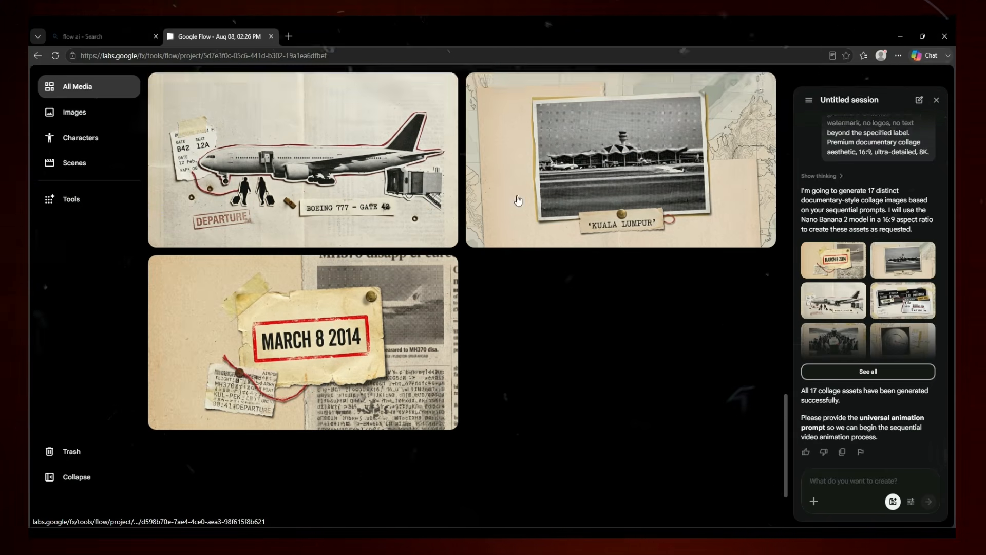
Close the agent session, turn off agent mode and set generation to 16:9 video with Omni Flash, 6s and x1.
click(937, 116)
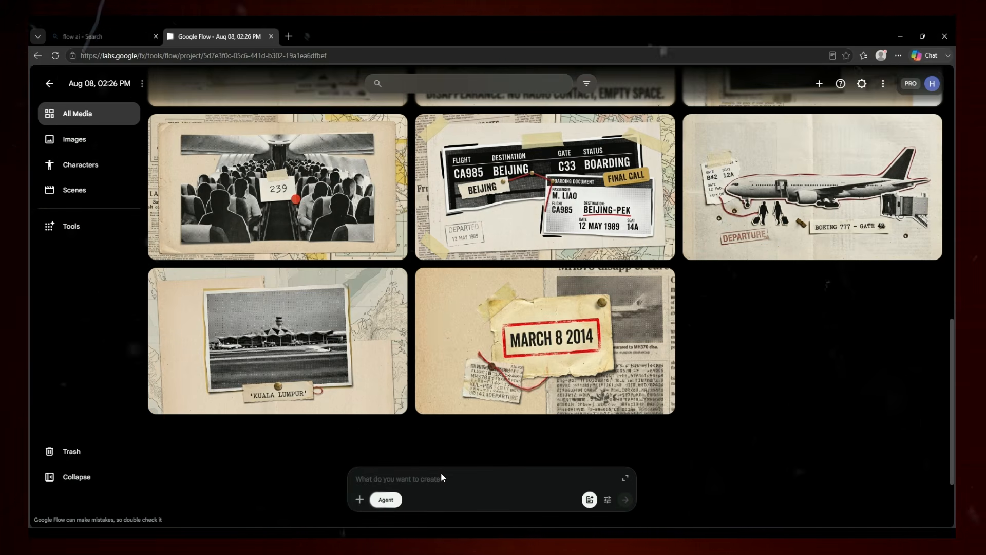
click(386, 500)
click(575, 500)
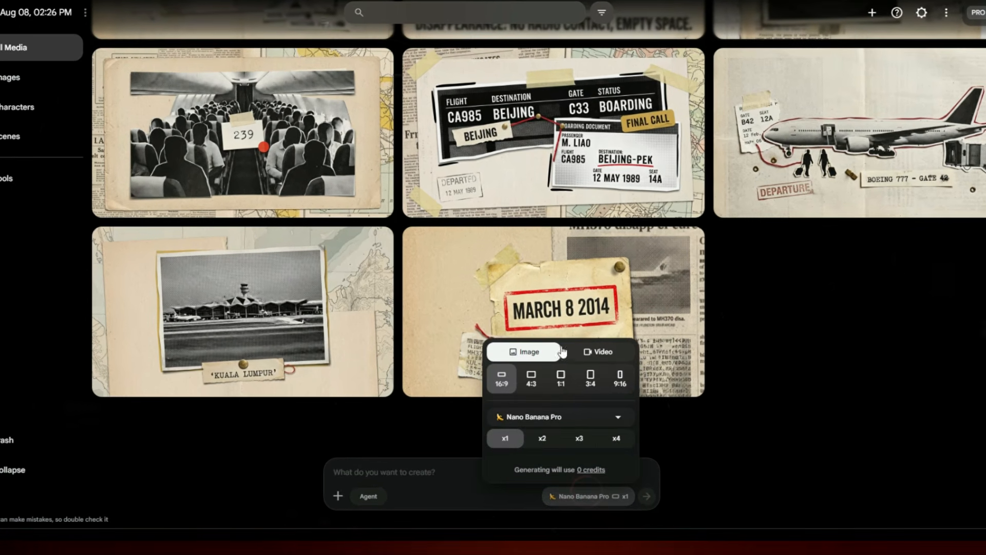
click(593, 359)
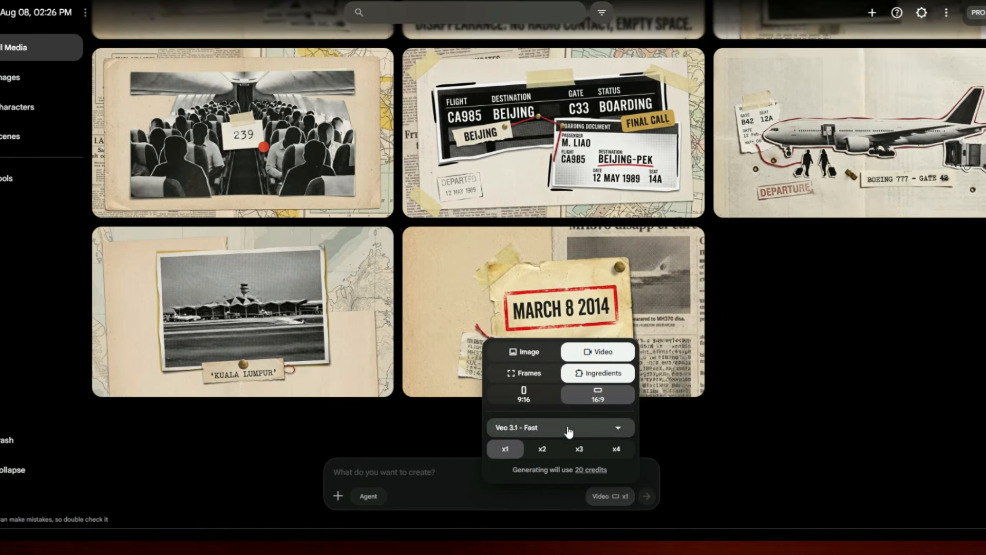
click(568, 426)
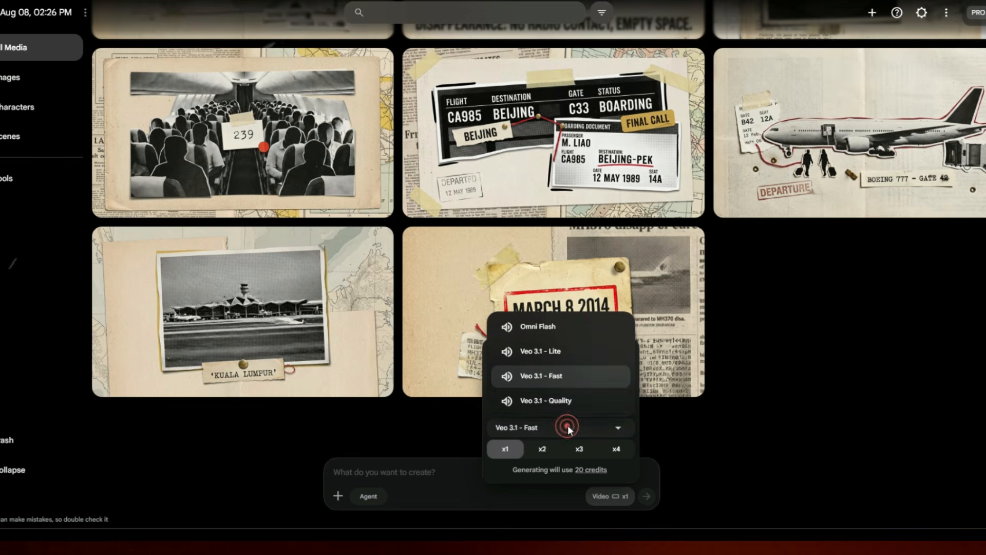
click(553, 329)
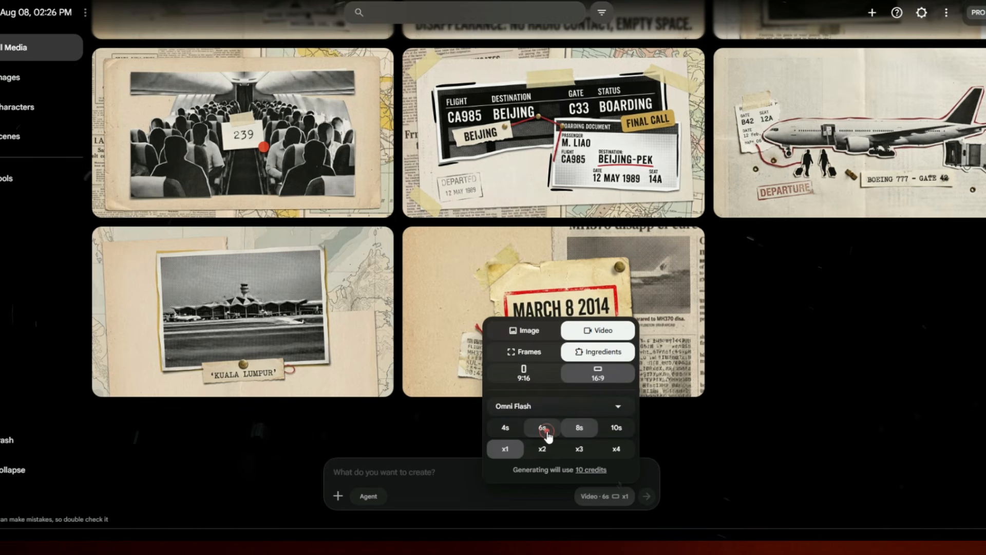
click(543, 430)
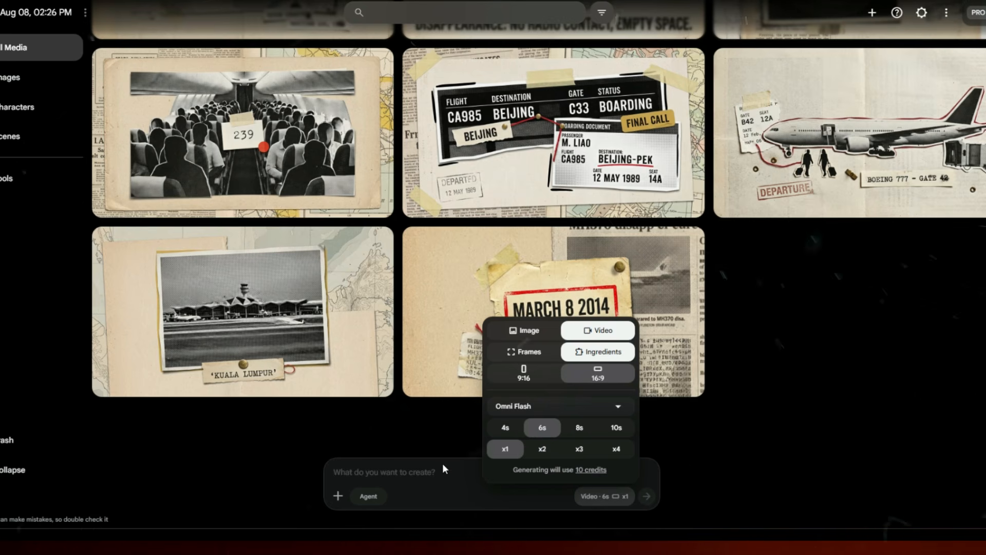
click(449, 466)
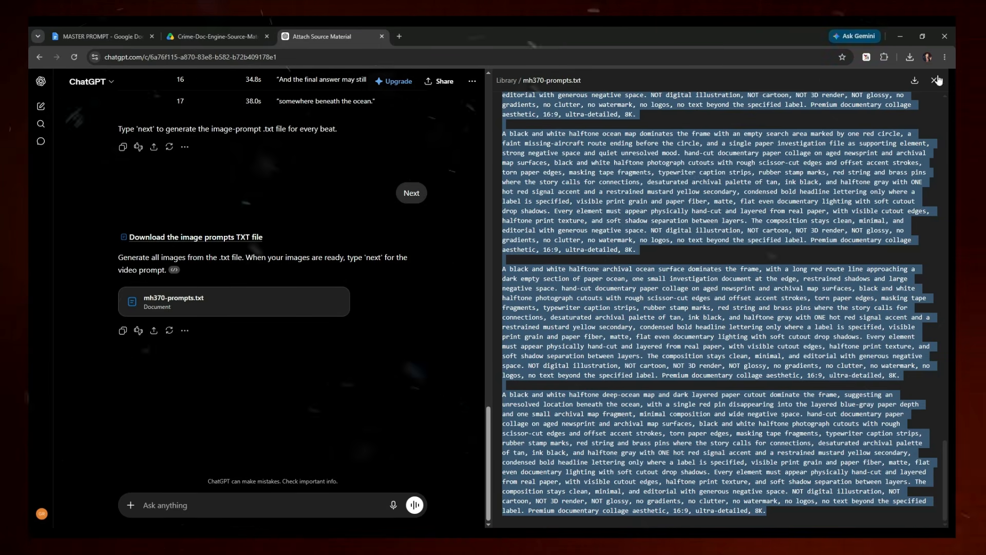
Switch to ChatGPT, close the prompts file and reply "next" to generate the video prompt.
click(933, 80)
click(425, 507)
text(next)
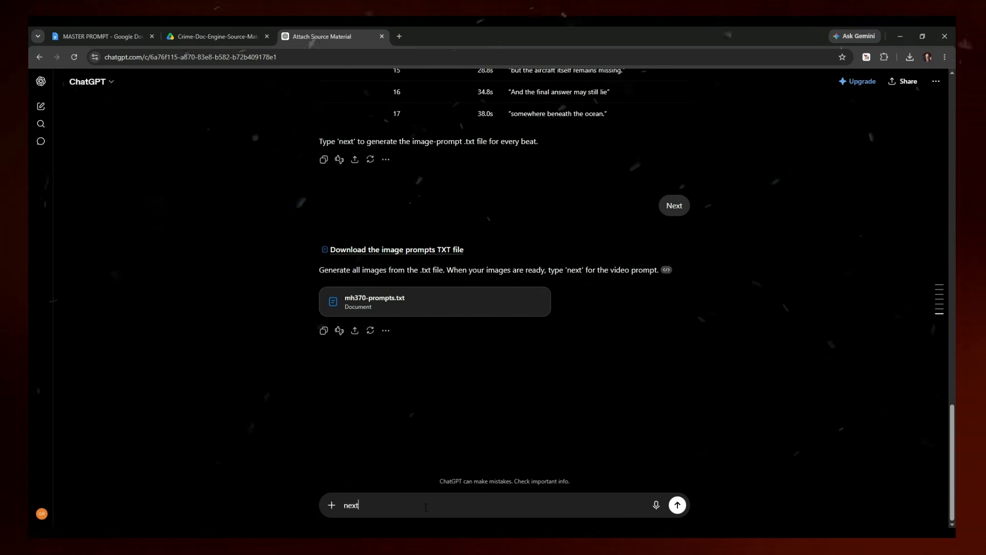
key(Return)
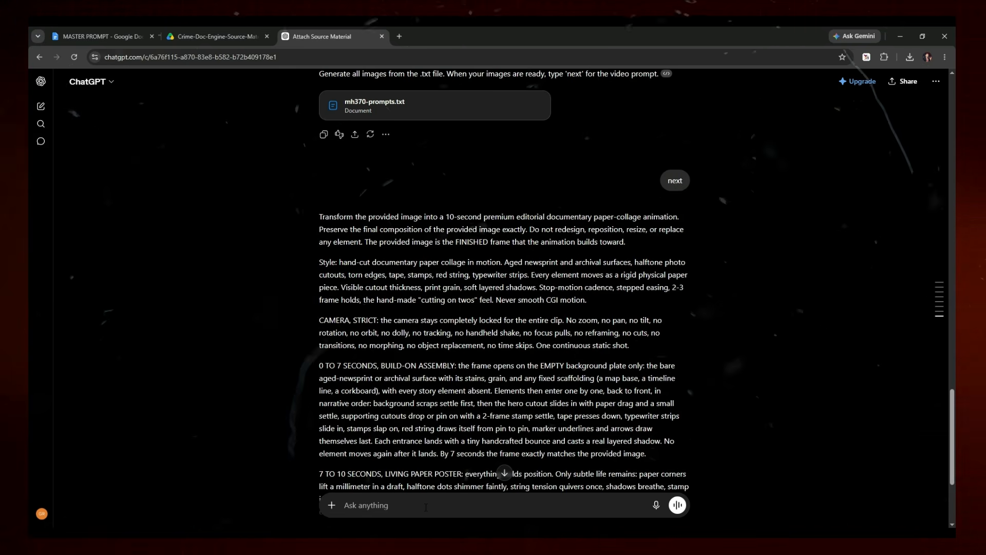
Review the generated 10-second video prompt and copy the six-second timing instruction from the MASTER PROMPT document.
scroll(371, 229, down, 4)
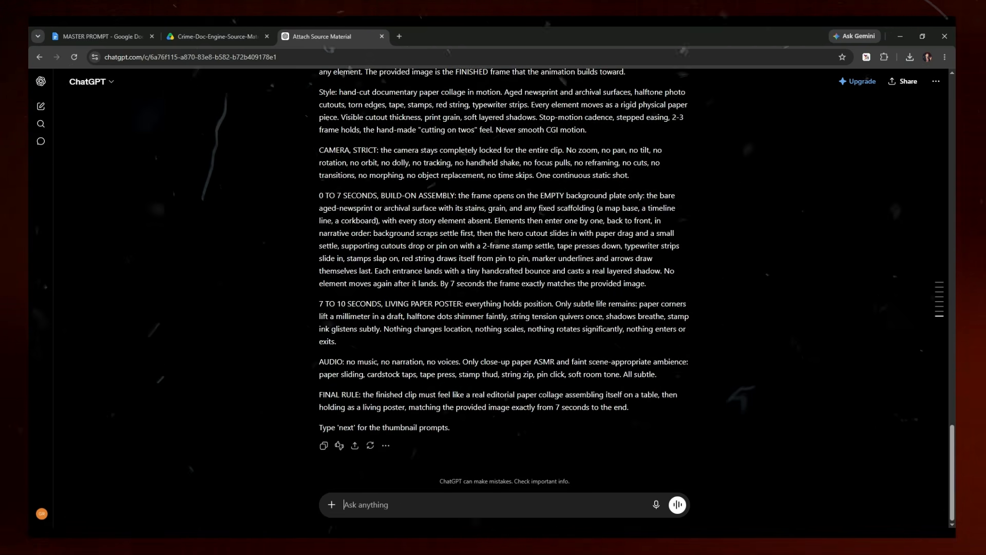
scroll(503, 282, up, 3)
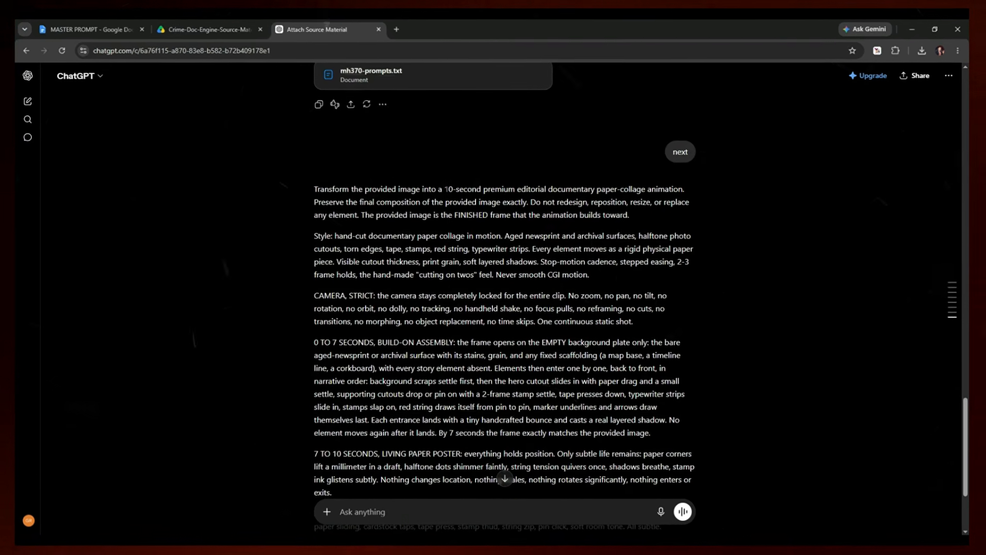
scroll(505, 264, down, 3)
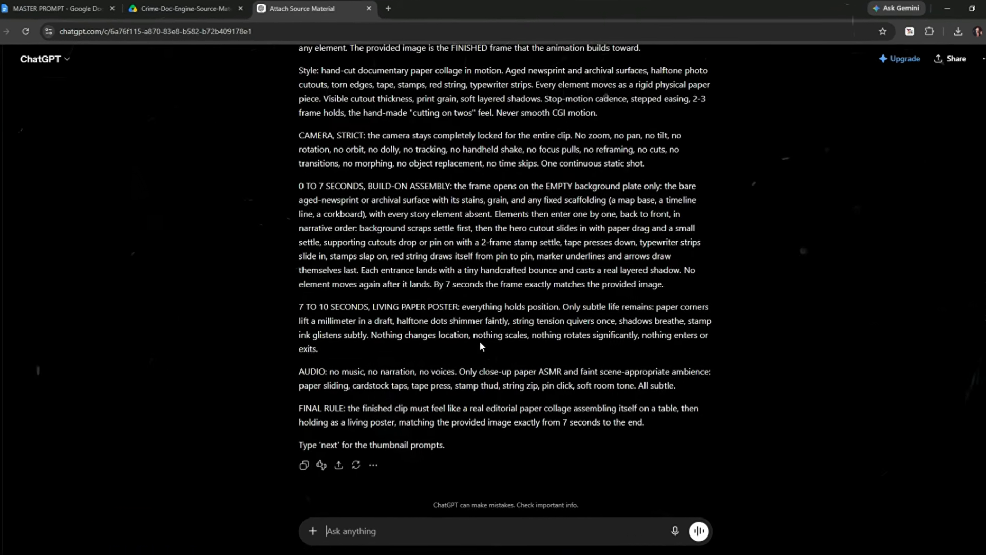
scroll(485, 343, up, 3)
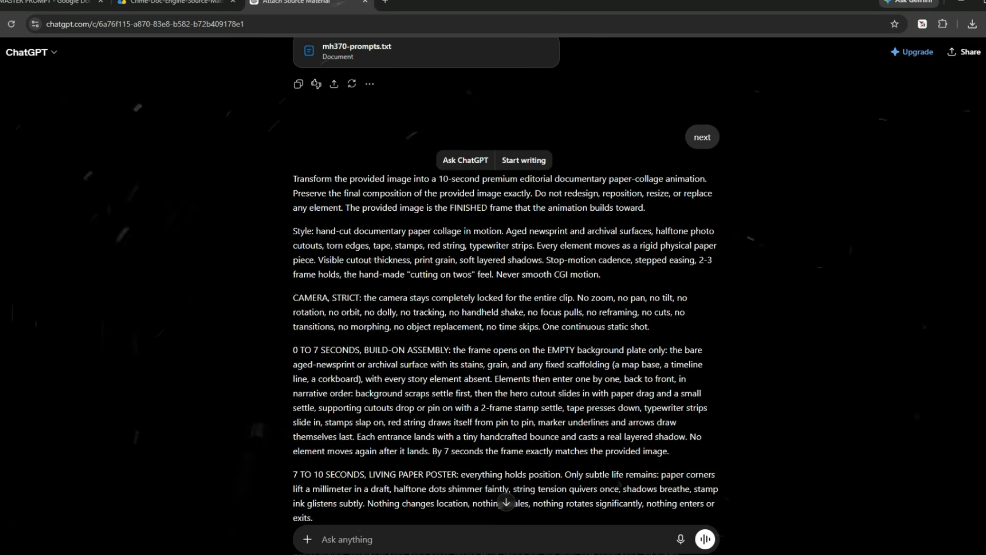
click(485, 212)
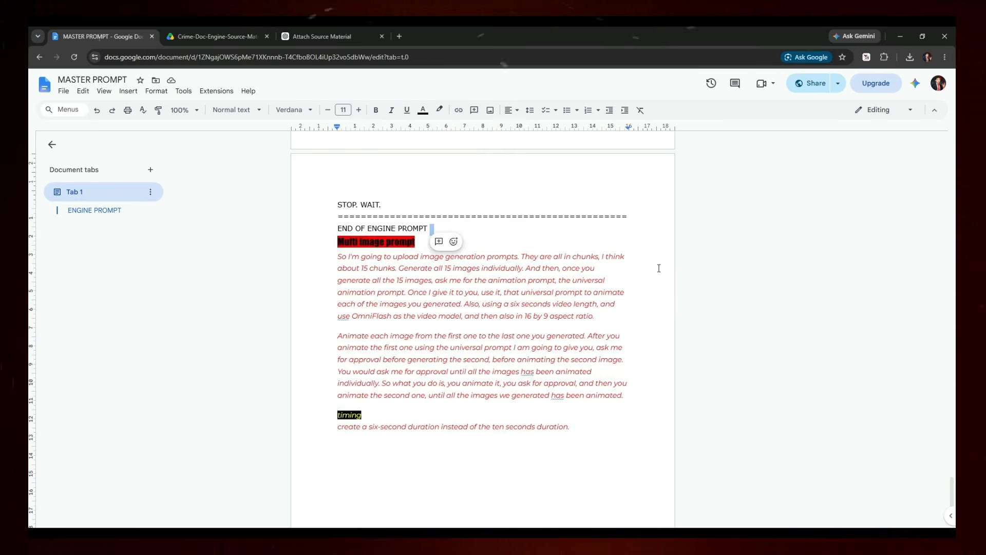
scroll(656, 267, up, 5)
scroll(297, 321, down, 6)
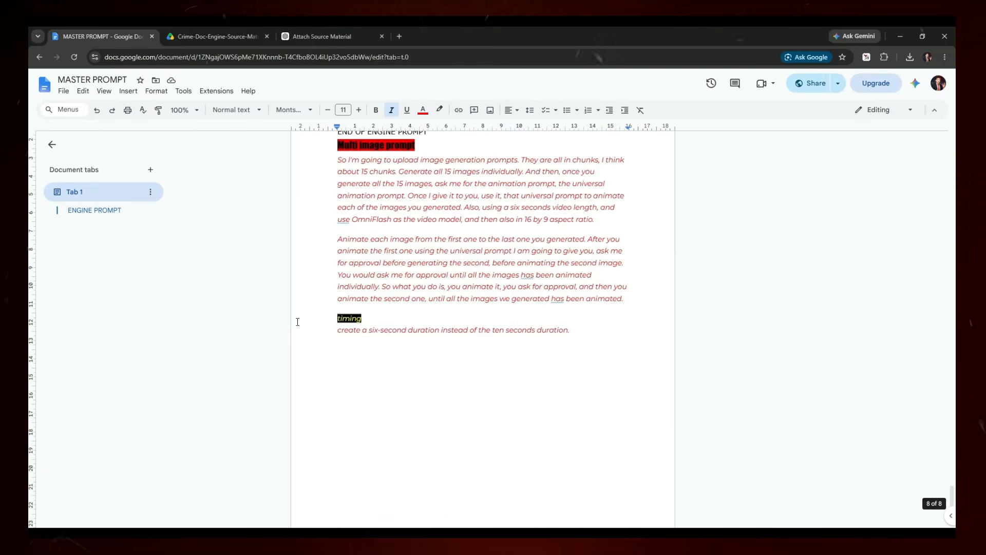
drag(334, 330, 514, 332)
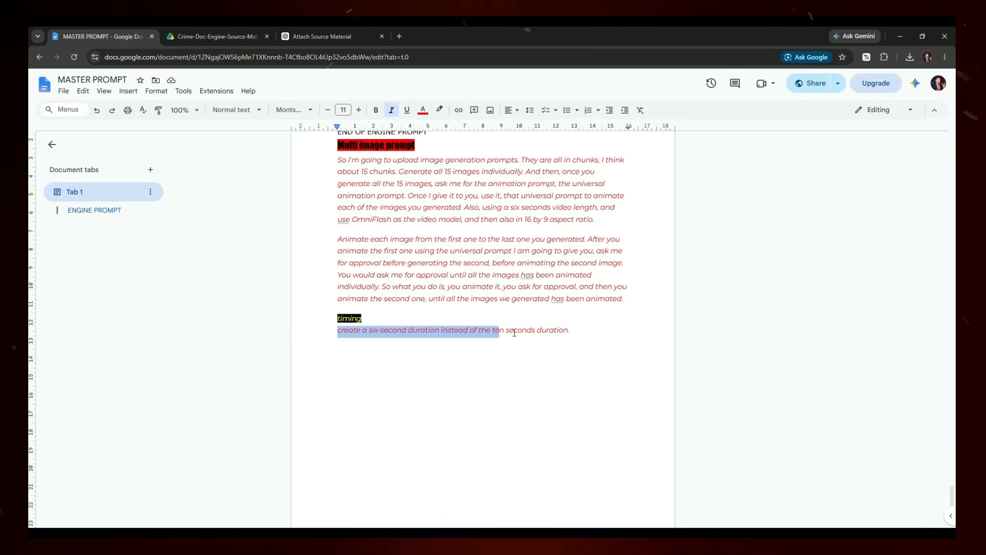
right_click(569, 331)
click(584, 101)
Send ChatGPT the copied request "create a six-second duration instead of the ten seconds duration.".
click(304, 31)
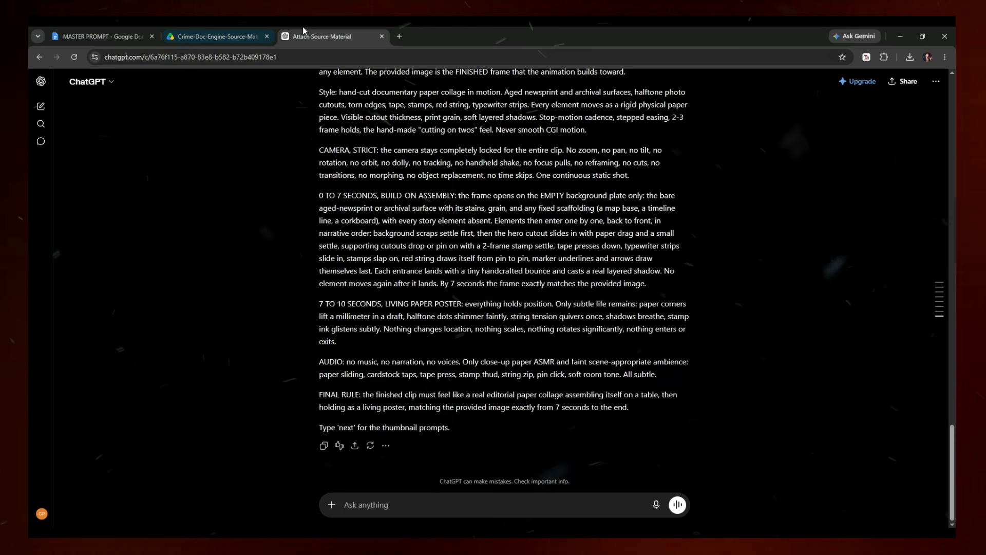
key(ctrl+v)
drag(565, 504, 343, 504)
click(604, 498)
click(678, 505)
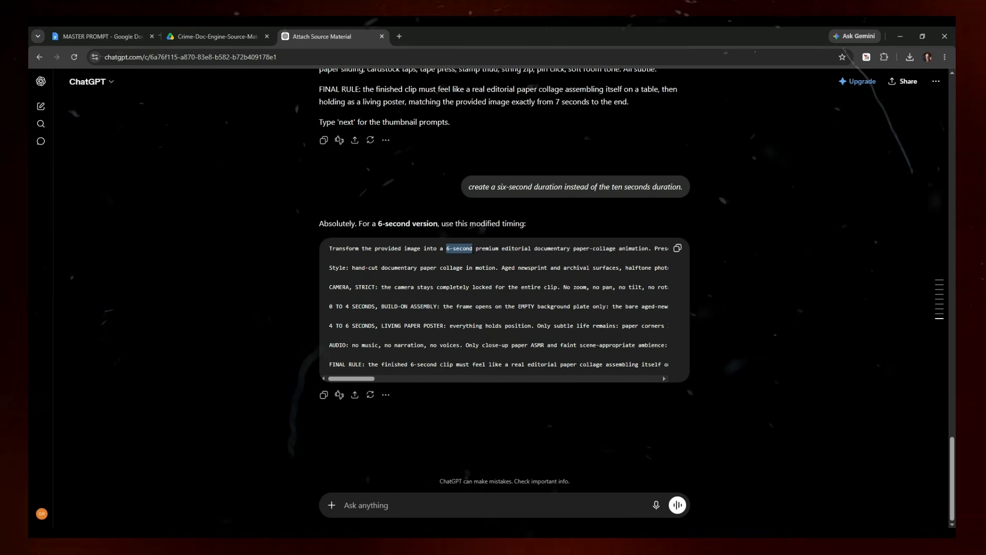
Switch to Google Flow and generate a video from the March 8 2014 image with the copied 6-second animation prompt.
click(473, 298)
scroll(704, 315, up, 1)
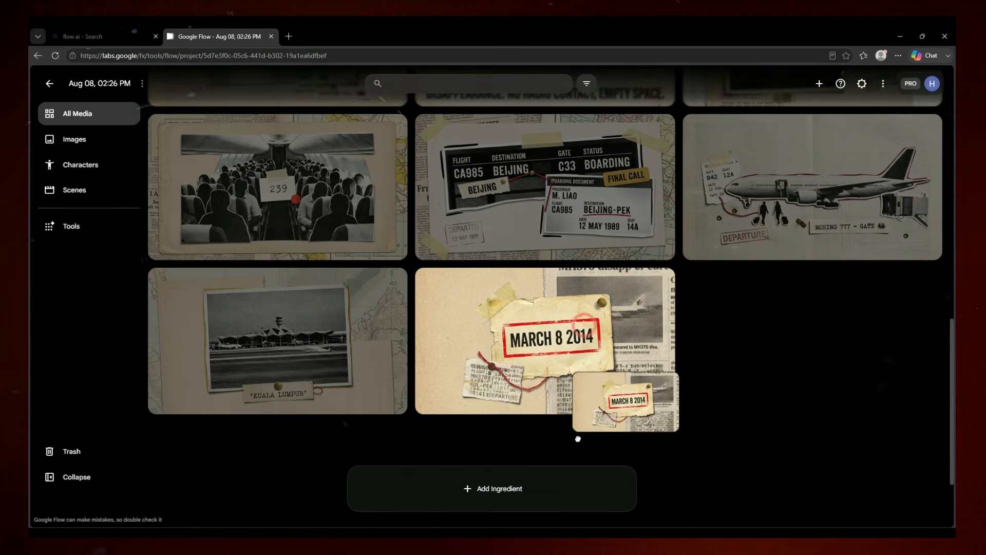
drag(578, 438, 478, 487)
right_click(425, 482)
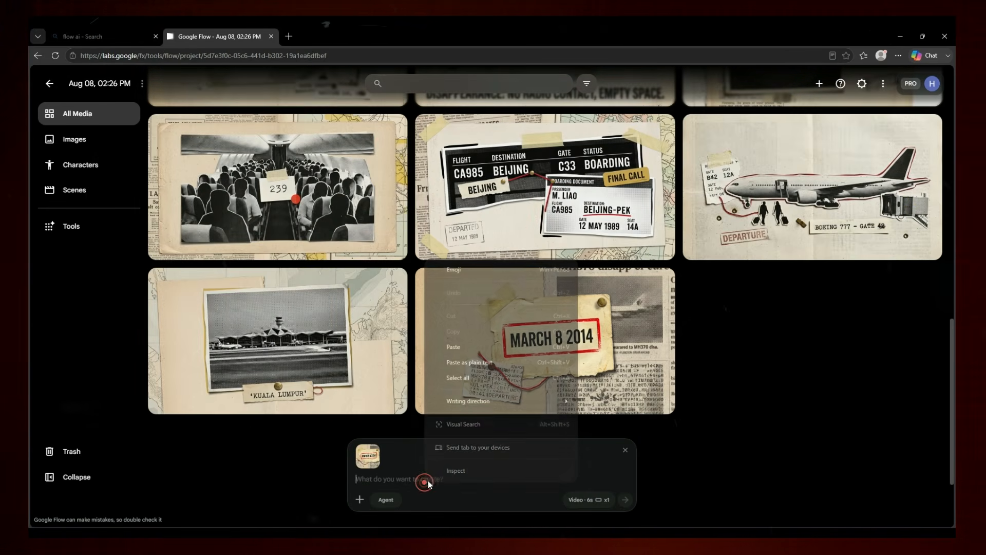
click(476, 343)
scroll(481, 455, up, 1)
scroll(487, 396, up, 5)
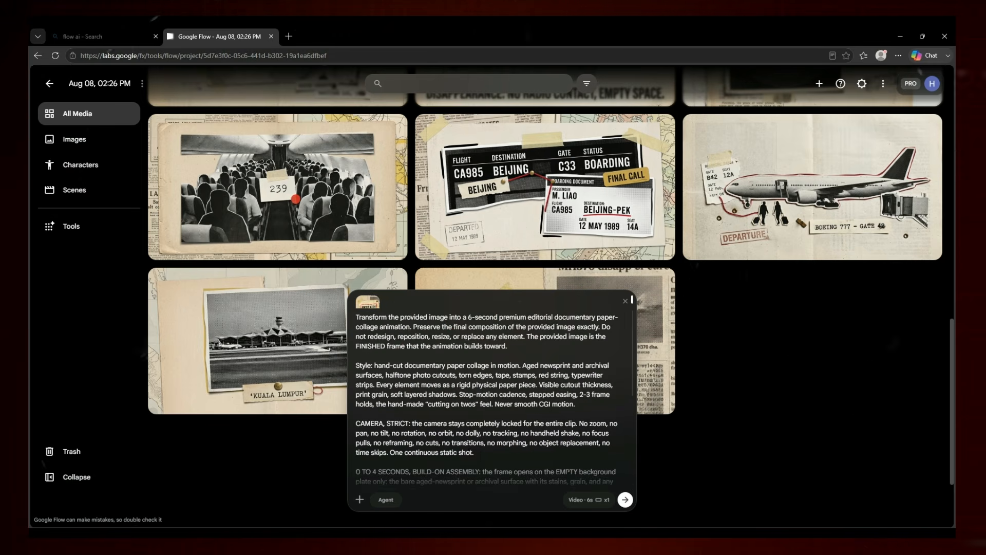
click(625, 500)
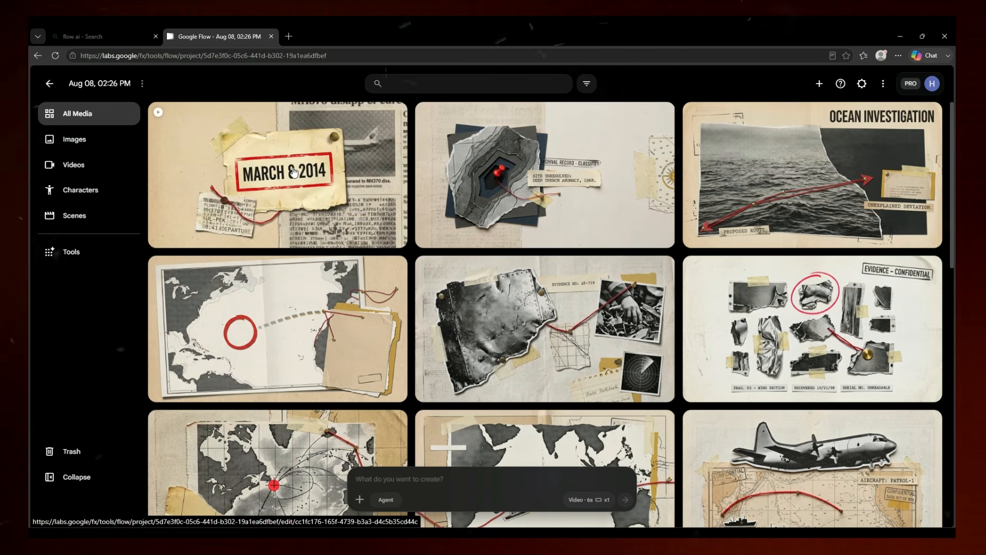
Open the generated March 8 2014 clip and play it back to check the collage animation.
click(294, 172)
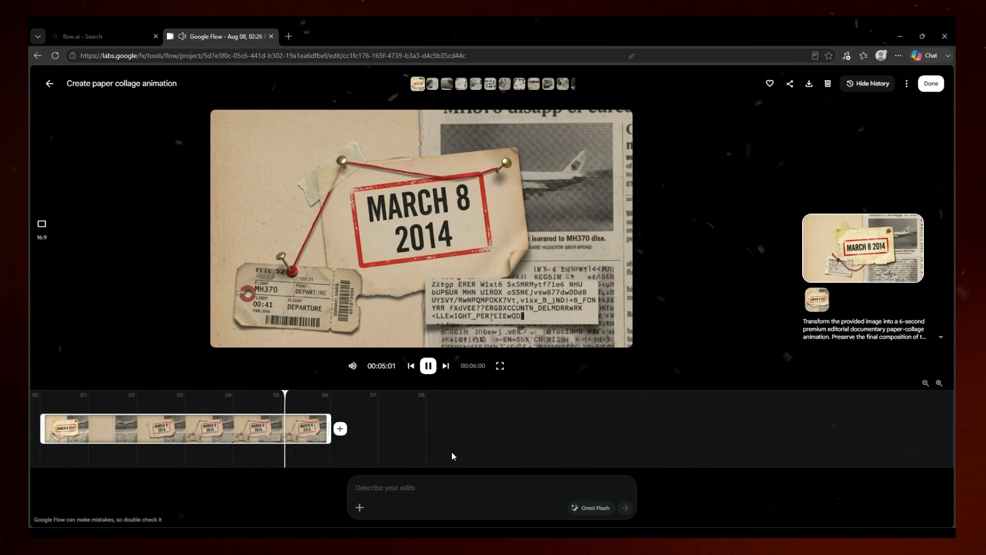
click(431, 371)
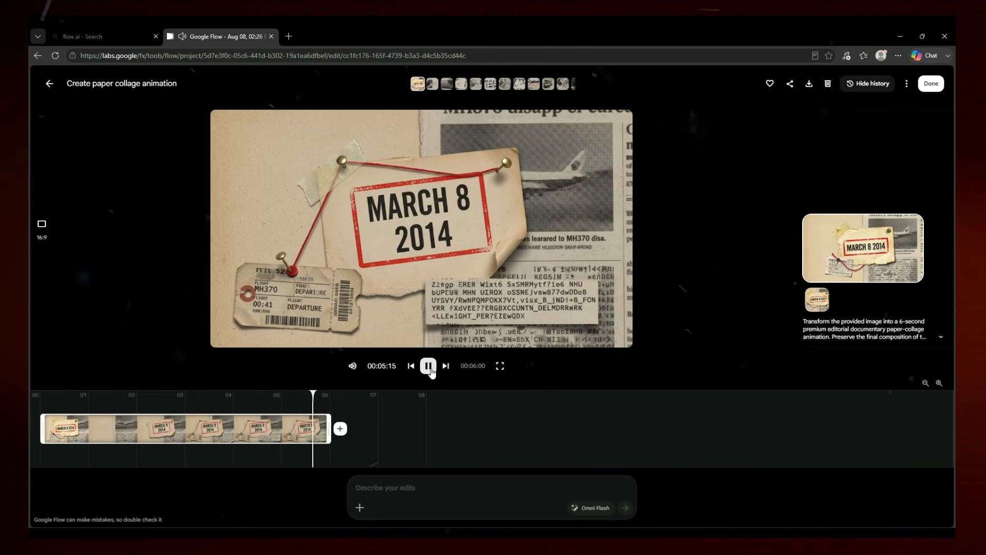
click(427, 366)
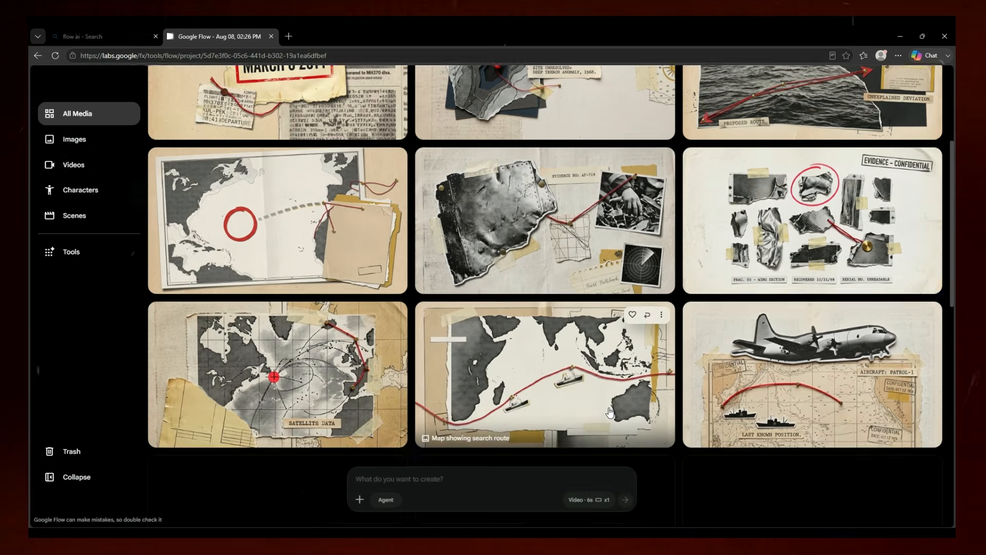
Generate a video from the Kuala Lumpur airport image using the same 6-second animation prompt.
scroll(611, 409, down, 5)
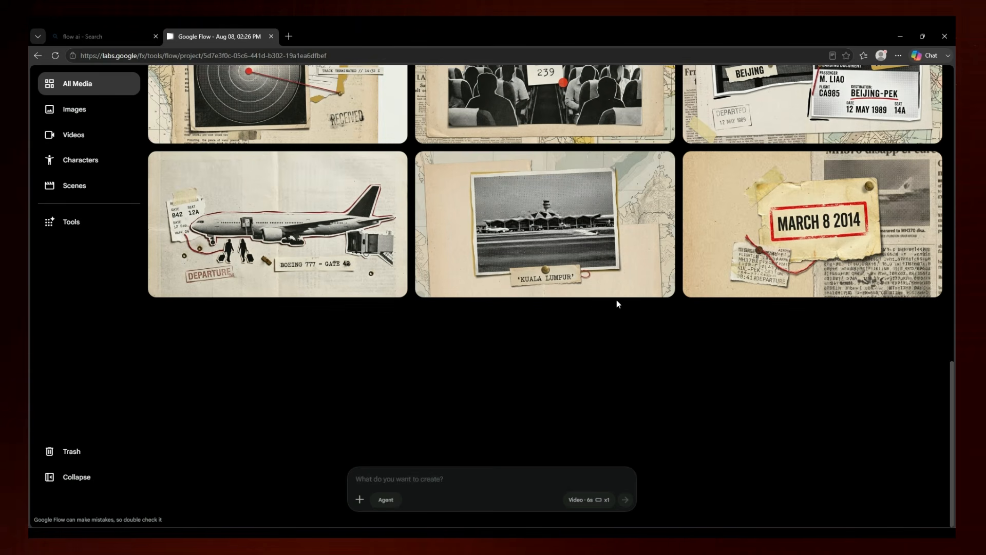
drag(611, 267, 470, 474)
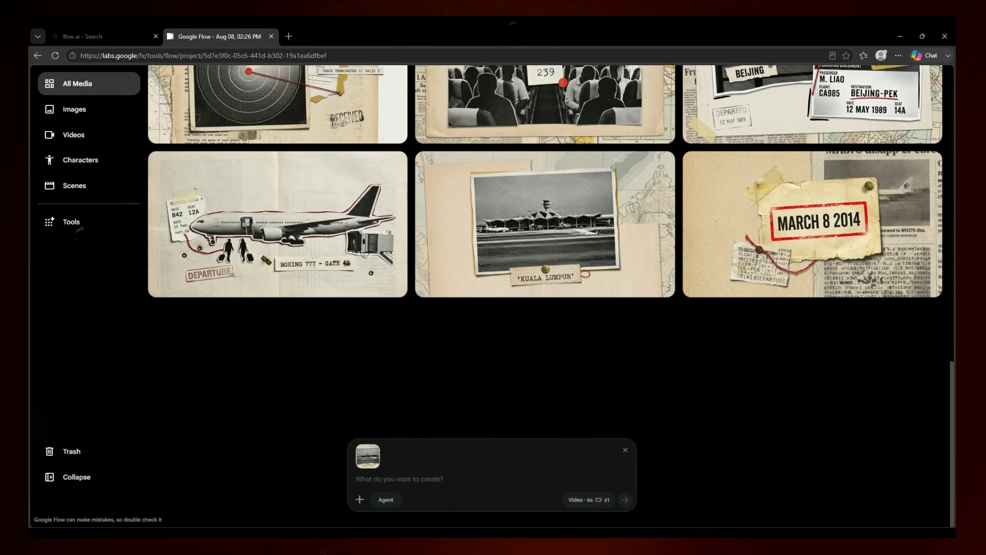
right_click(421, 479)
click(510, 347)
scroll(513, 381, up, 4)
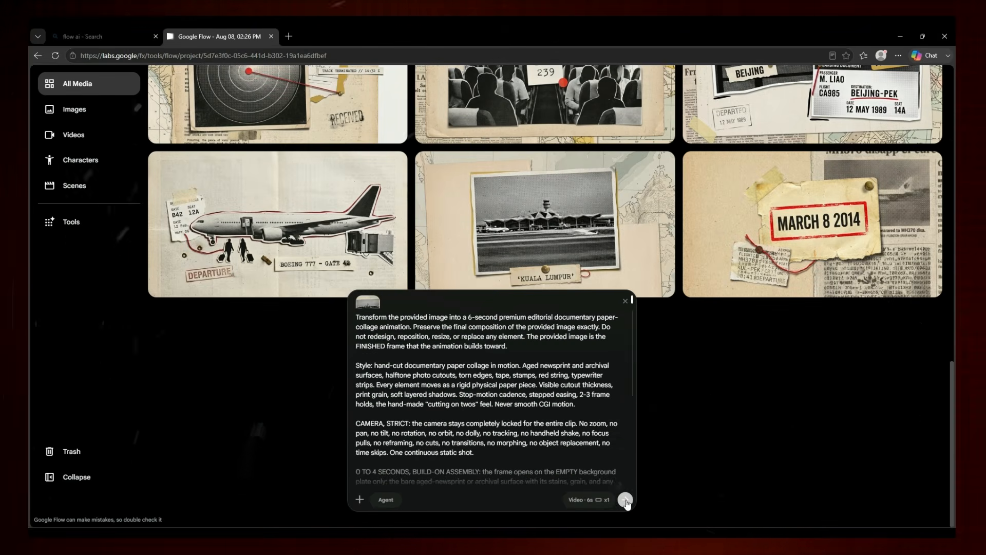
click(625, 499)
Generate a video from the Boeing 777 departure image using the same 6-second animation prompt.
scroll(569, 426, down, 12)
drag(565, 272, 493, 475)
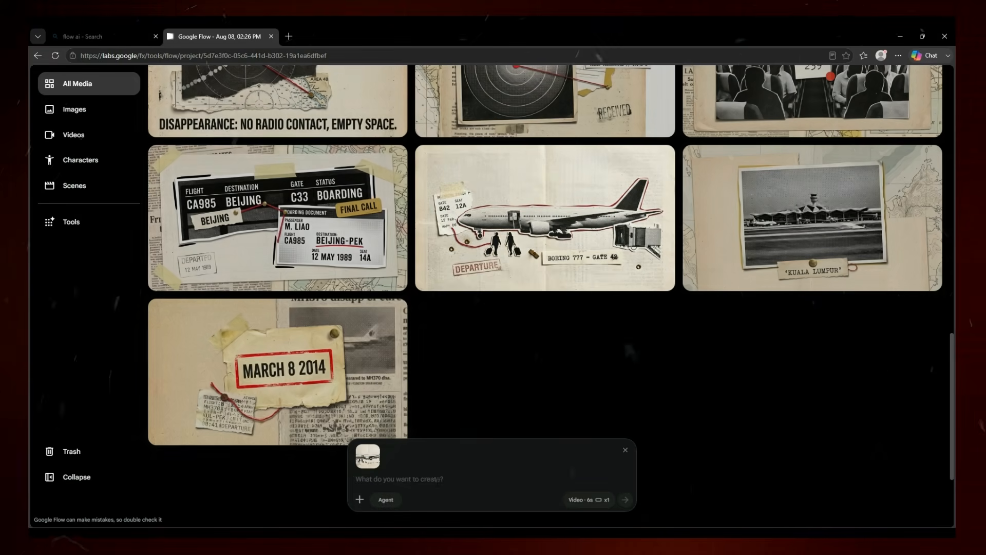
right_click(435, 476)
click(471, 348)
click(625, 499)
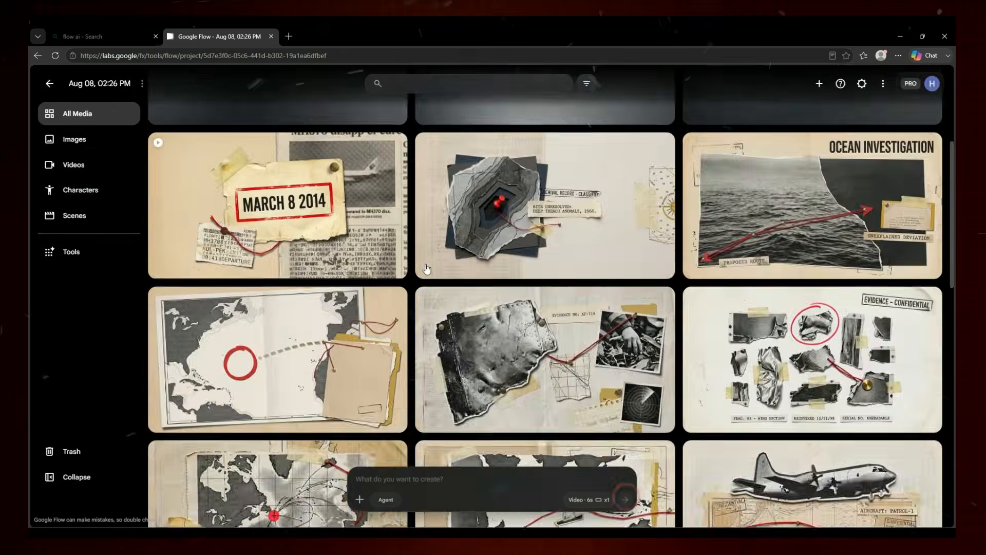
Generate videos one at a time from the Beijing boarding-pass and 239-passenger cabin images using the same animation prompt.
scroll(426, 269, down, 12)
drag(544, 226, 513, 483)
right_click(437, 478)
click(471, 349)
click(625, 499)
scroll(544, 319, down, 14)
drag(544, 247, 503, 480)
right_click(437, 478)
click(471, 349)
click(625, 500)
Generate videos from the next two collage images in sequence, reusing the same 6-second animation prompt.
scroll(629, 269, down, 14)
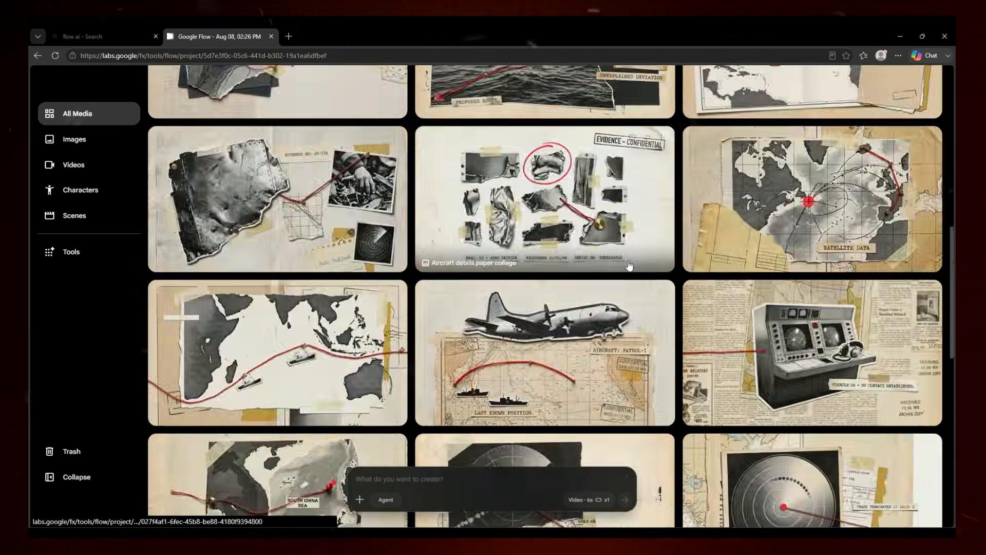
drag(555, 211, 522, 489)
right_click(437, 477)
click(471, 350)
click(625, 500)
drag(567, 452, 513, 488)
right_click(437, 478)
click(470, 349)
click(625, 500)
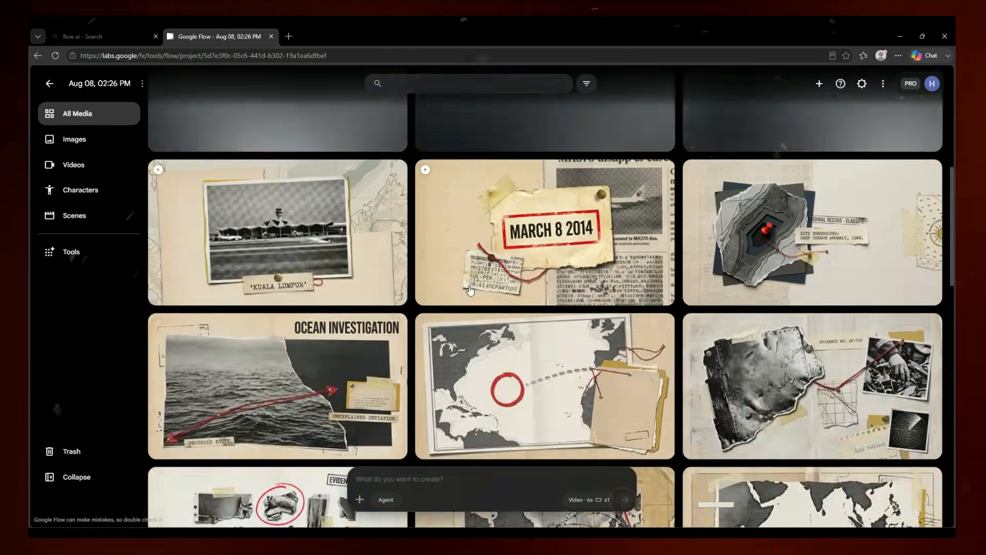
Download the finished March 8 2014 collage video at upscaled 1080p.
scroll(545, 267, down, 12)
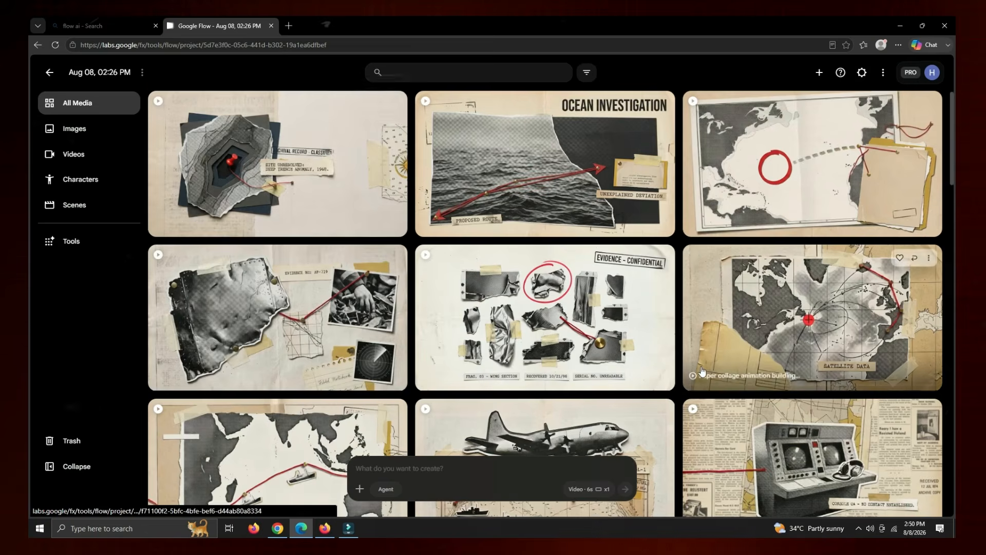
scroll(702, 367, down, 10)
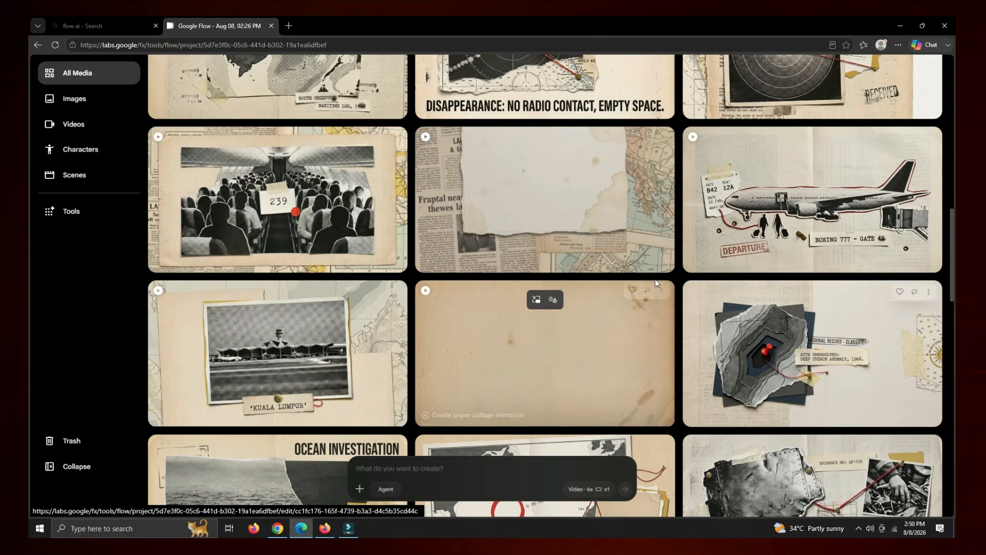
click(661, 294)
mouse_move(663, 146)
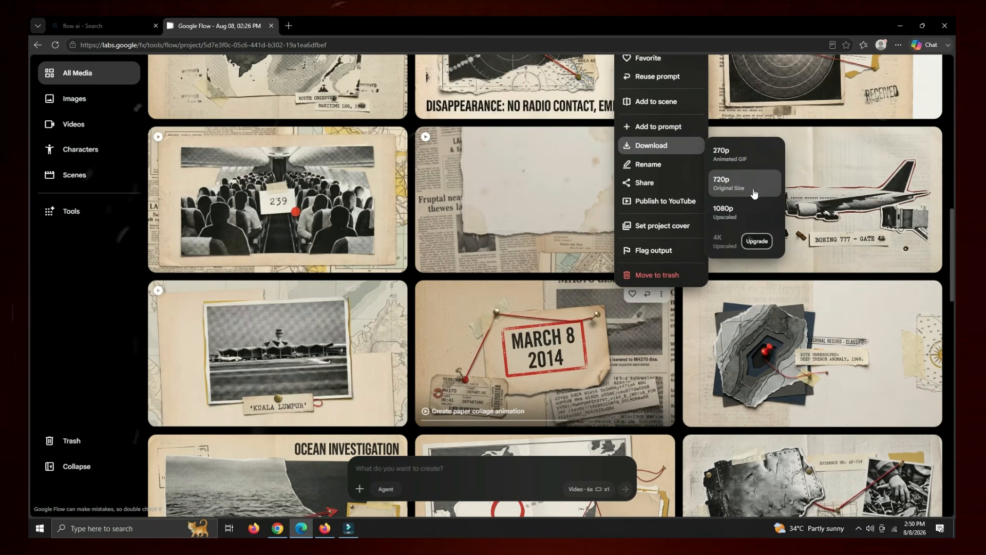
click(743, 215)
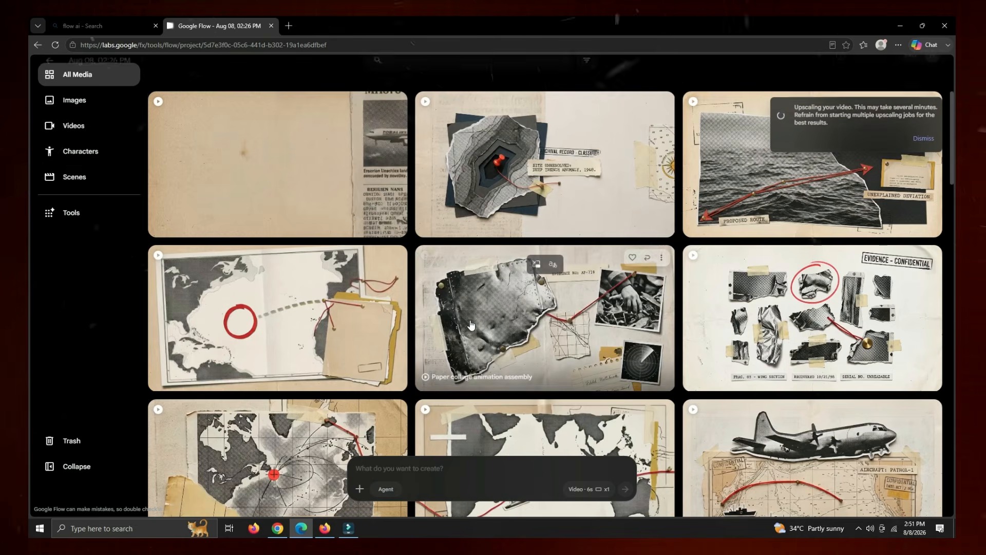
scroll(471, 324, down, 10)
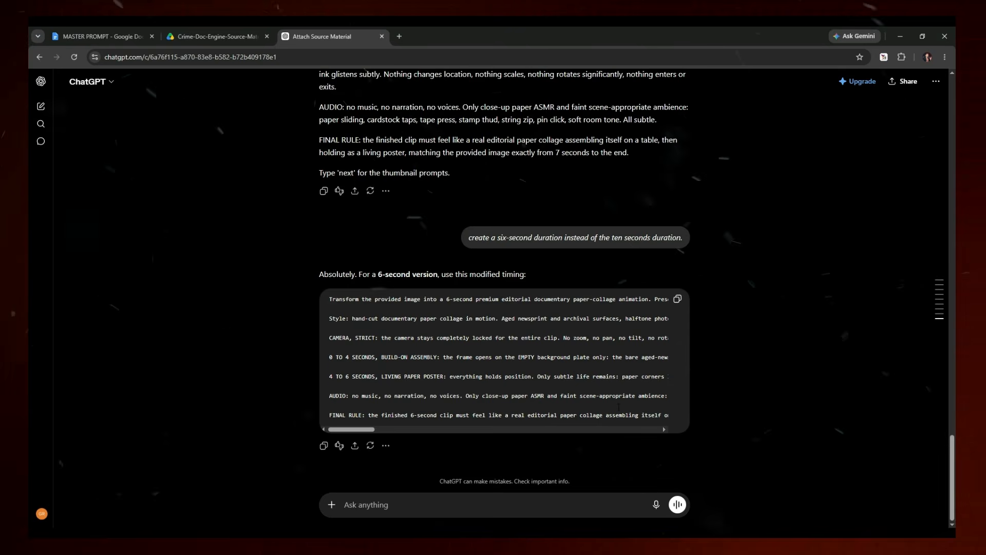
Switch to ChatGPT and copy the full 75-word narration paragraph about Malaysia Airlines Flight 370.
scroll(501, 332, up, 20)
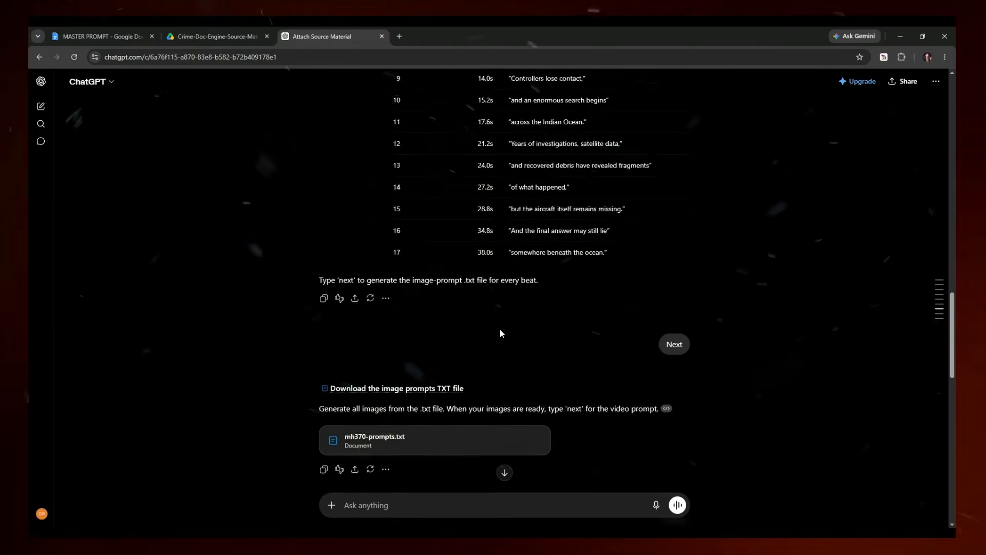
scroll(500, 333, up, 1)
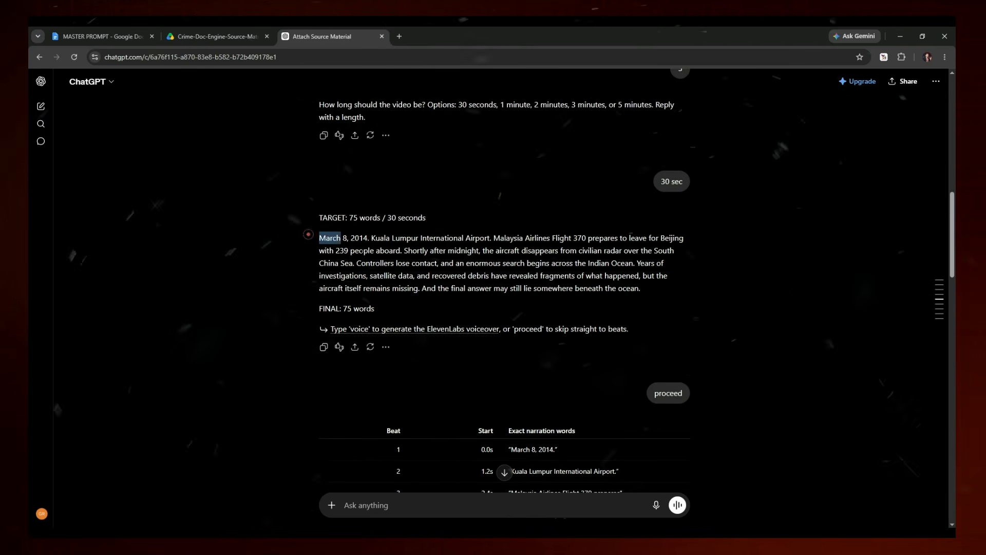
drag(308, 235, 651, 289)
click(537, 292)
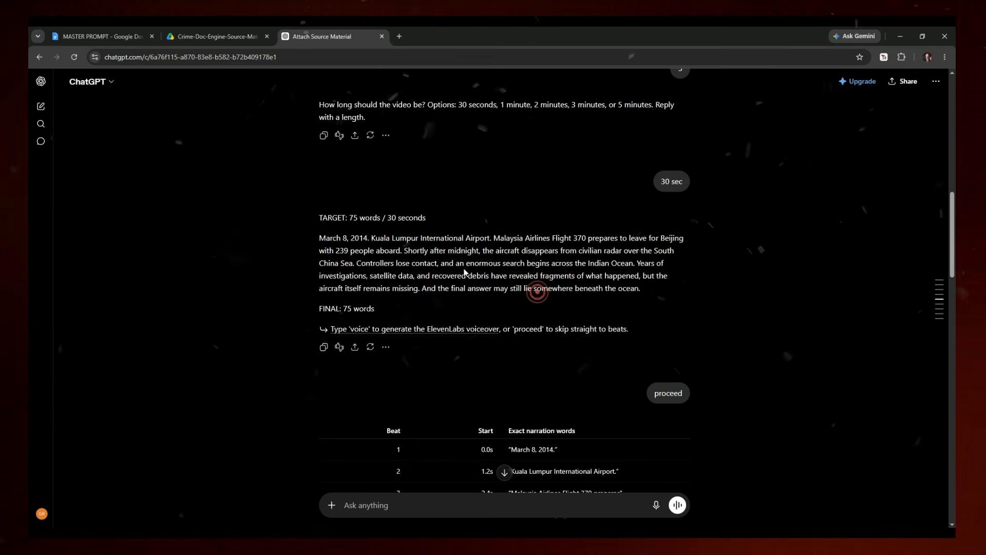
drag(319, 243, 642, 289)
key(ctrl+c)
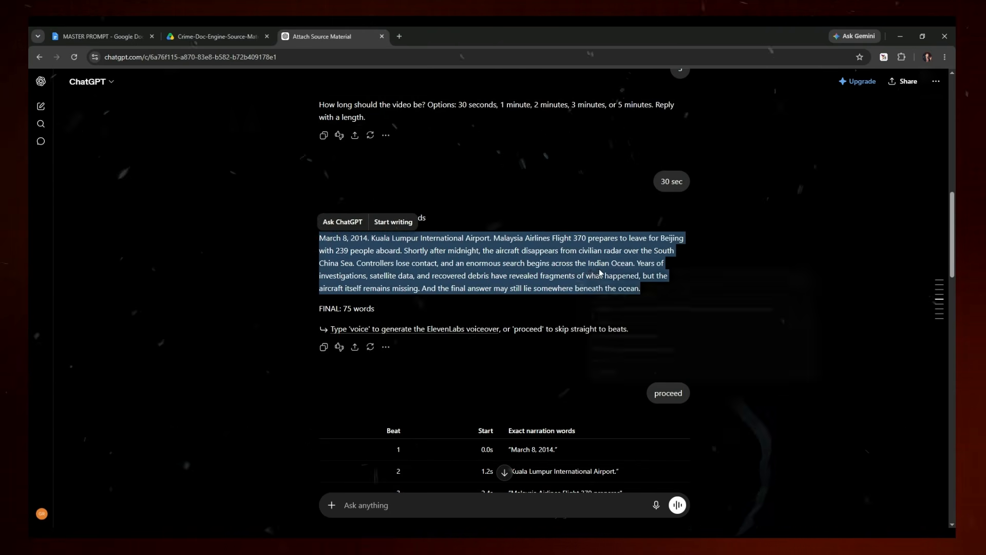
right_click(589, 270)
click(618, 283)
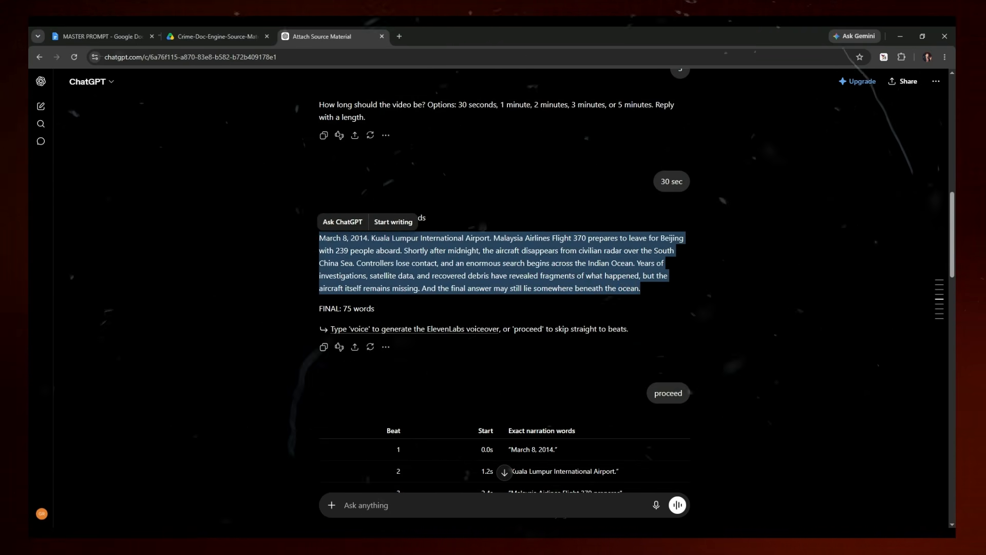
Check the voice model options in Noiz Text-to-Speech and close its page.
click(318, 504)
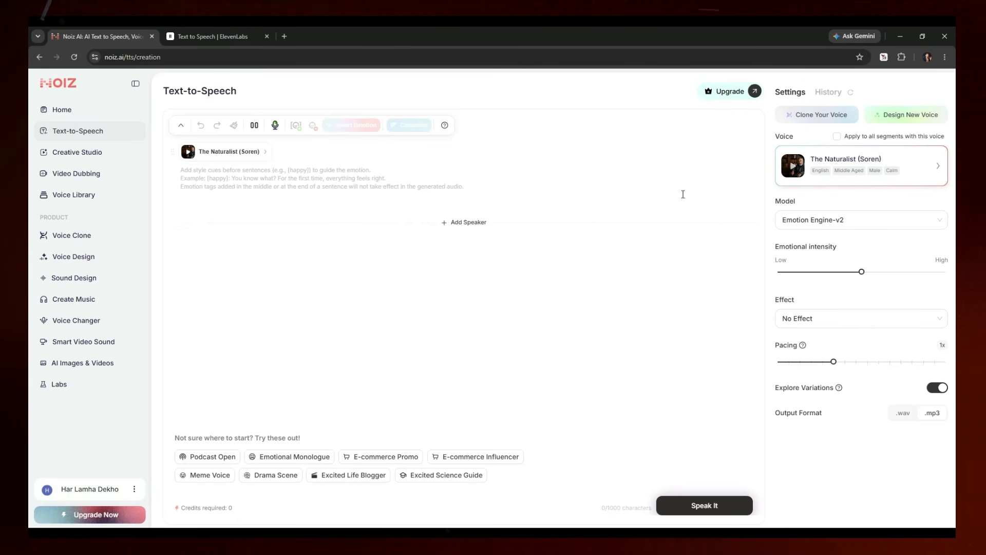
click(819, 231)
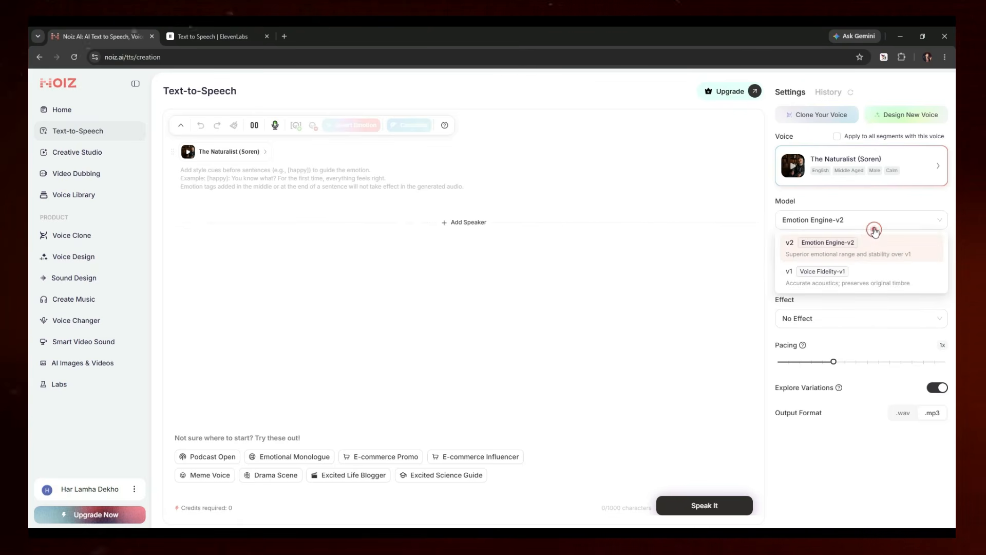
click(152, 37)
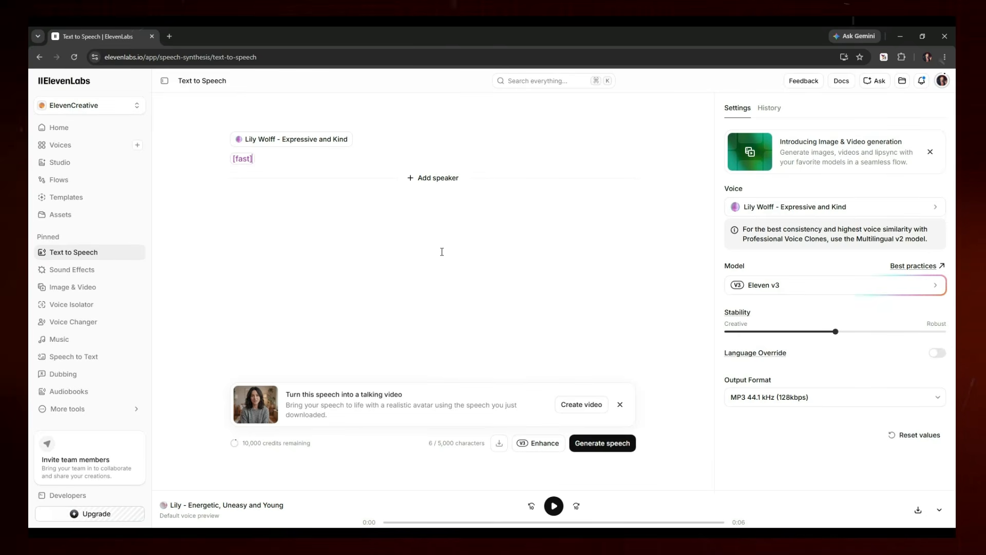
In ElevenLabs Text to Speech, select the Eleven v3 model and enter the [whisper] tag followed by the copied narration.
click(835, 291)
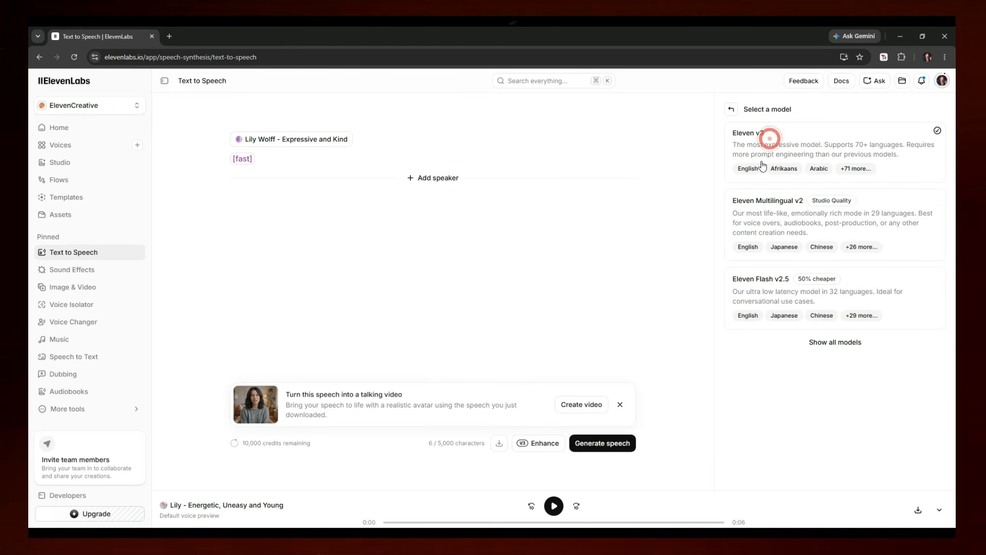
click(763, 147)
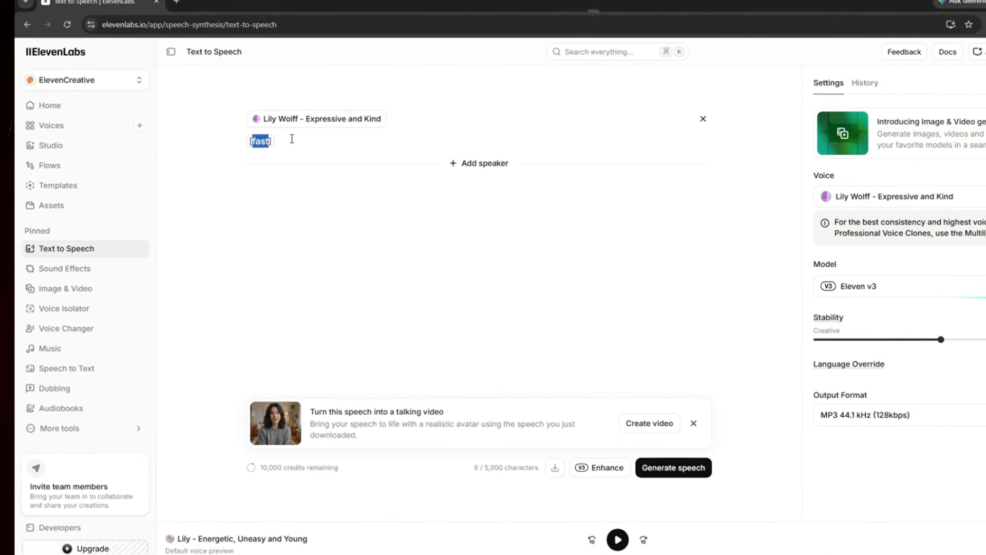
text(whisper)
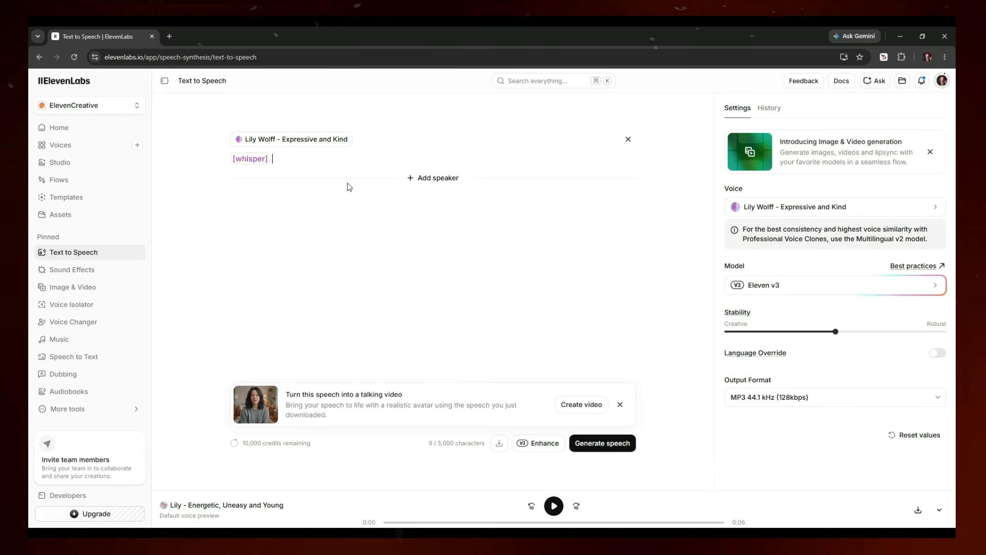
key(ctrl+v)
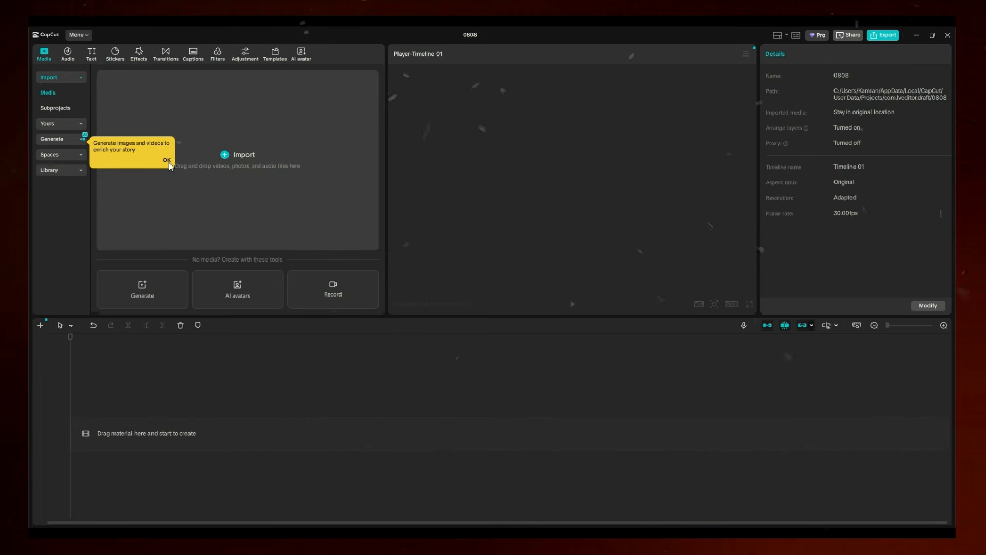
Switch to CapCut and import all the collage animation clips and the ElevenLabs voiceover into the project.
click(168, 162)
click(257, 174)
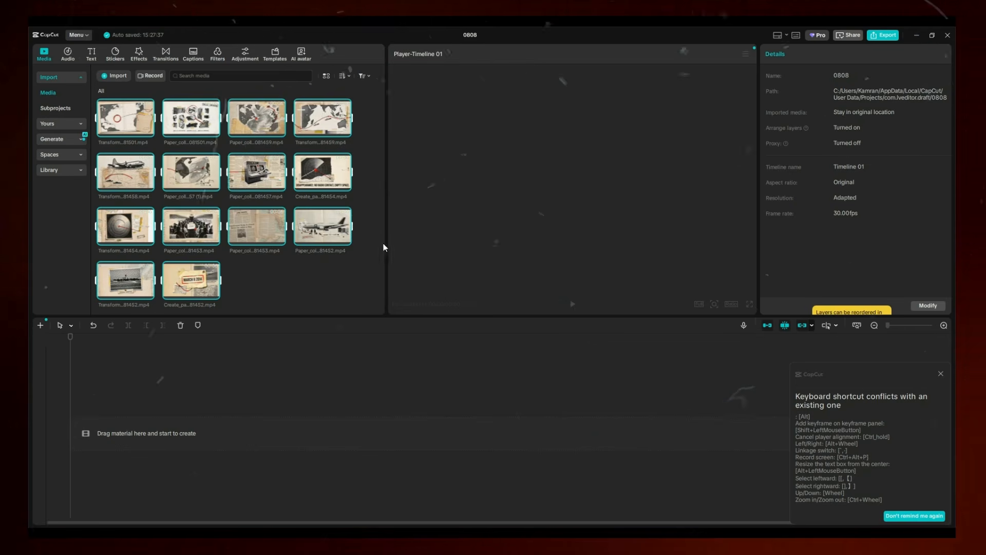
scroll(127, 114, up, 2)
click(293, 202)
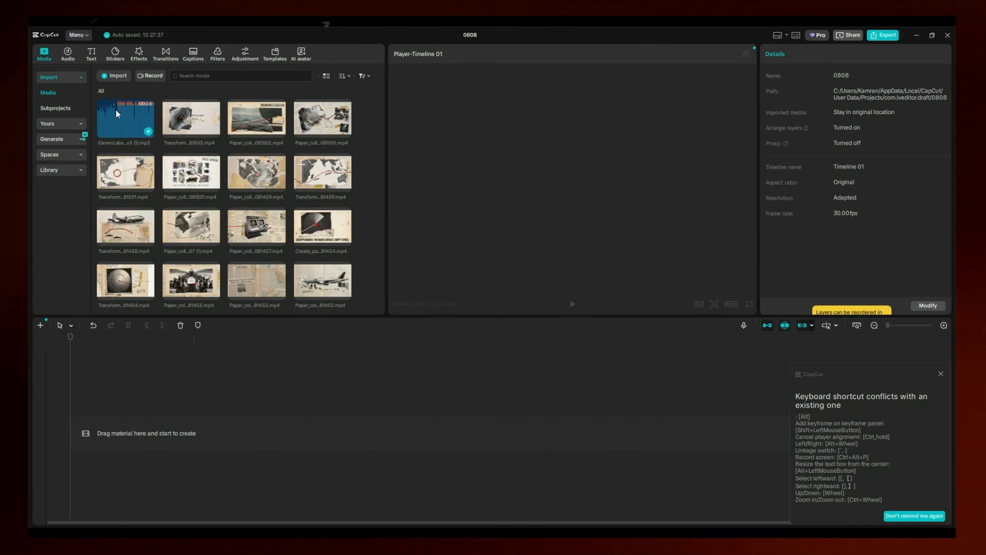
Place the ElevenLabs voiceover at the start of the timeline and play it back.
drag(116, 434, 120, 434)
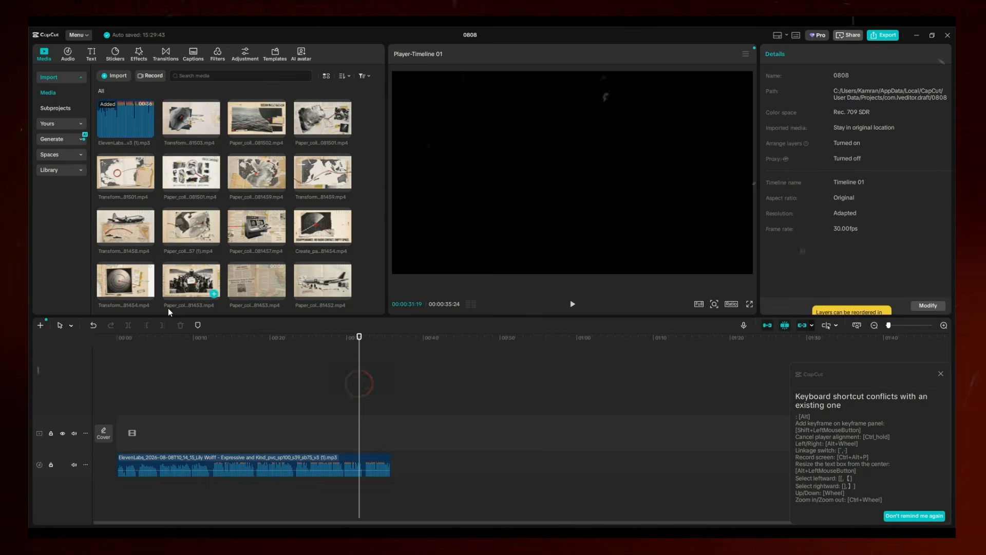
key(space)
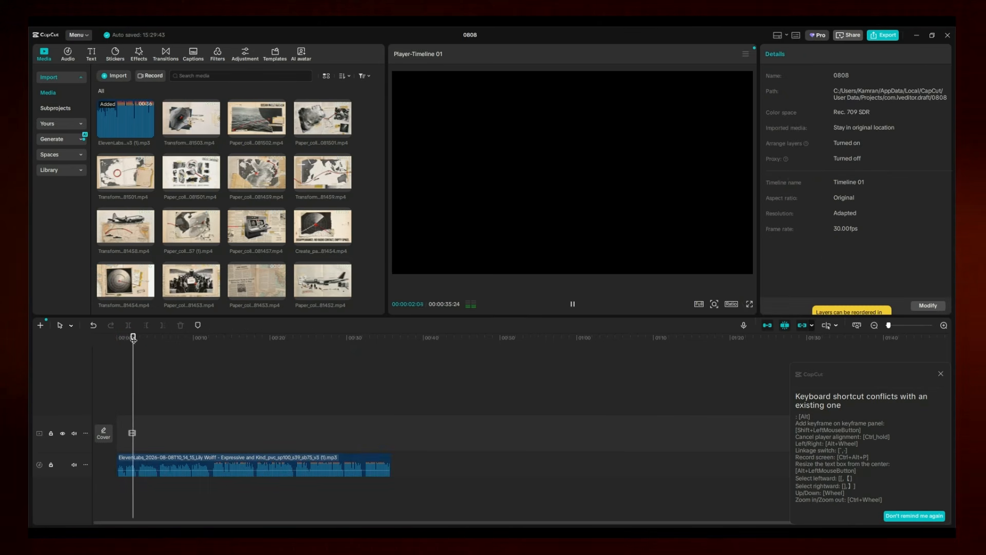
Add the collage clips end to end above the voiceover in story order, starting with the March 8 2014 clip.
scroll(196, 280, down, 2)
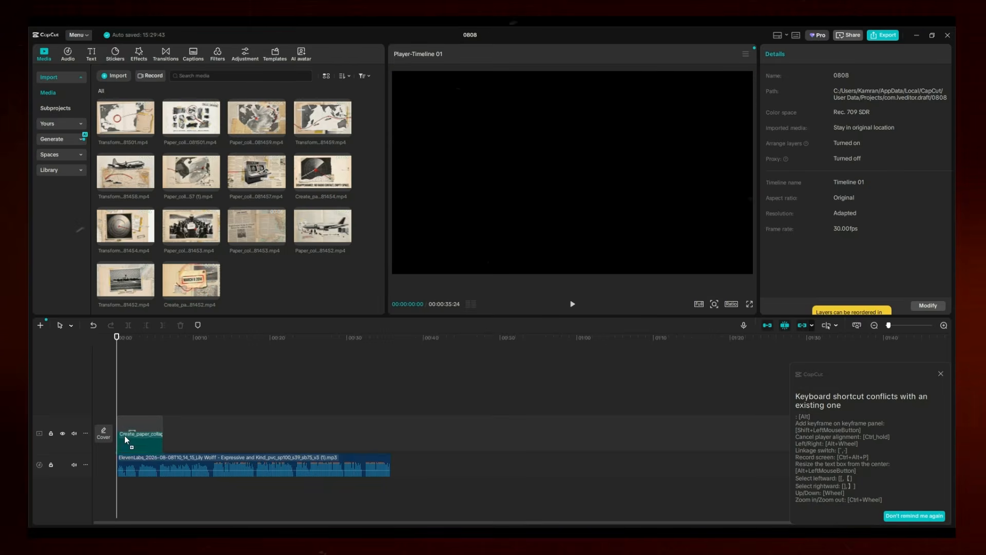
drag(126, 439, 125, 439)
drag(125, 280, 215, 440)
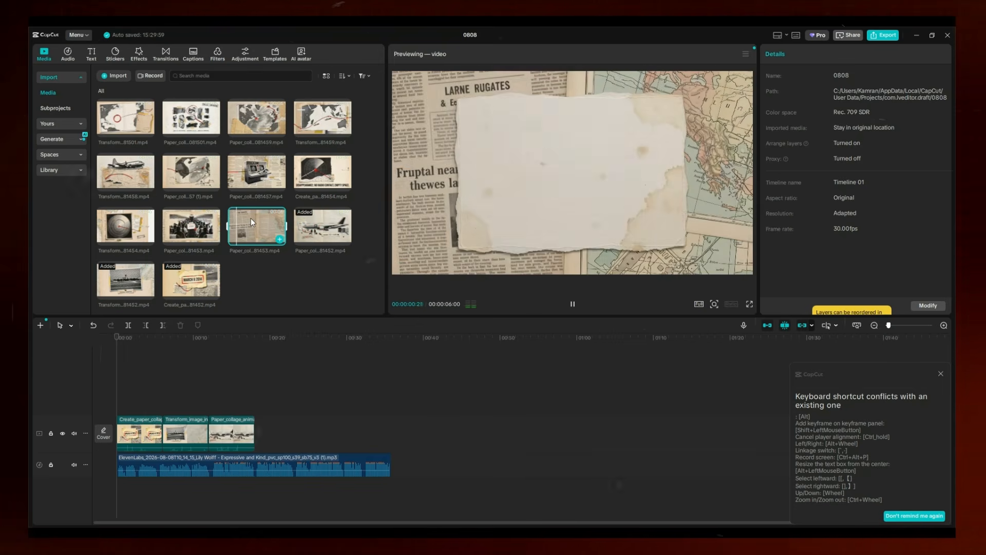
drag(250, 218, 258, 437)
drag(291, 241, 440, 431)
drag(561, 449, 561, 450)
drag(323, 118, 596, 442)
scroll(308, 232, up, 2)
drag(256, 172, 637, 434)
drag(192, 172, 685, 431)
drag(125, 172, 723, 427)
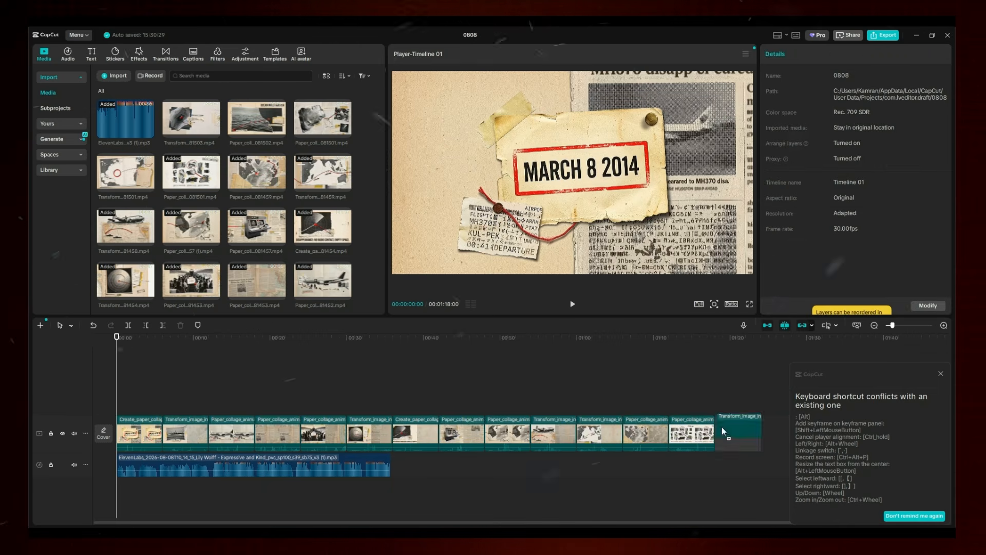
drag(781, 453, 782, 447)
drag(257, 120, 615, 436)
drag(193, 121, 648, 435)
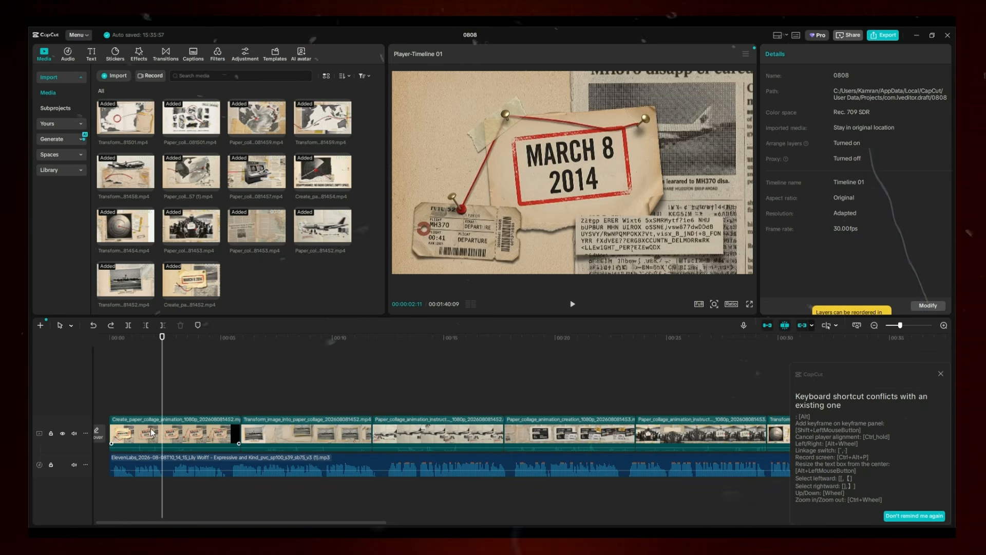
Speed up the first clip, March 8 2014, to 2.4x so it fits its narration line.
click(150, 428)
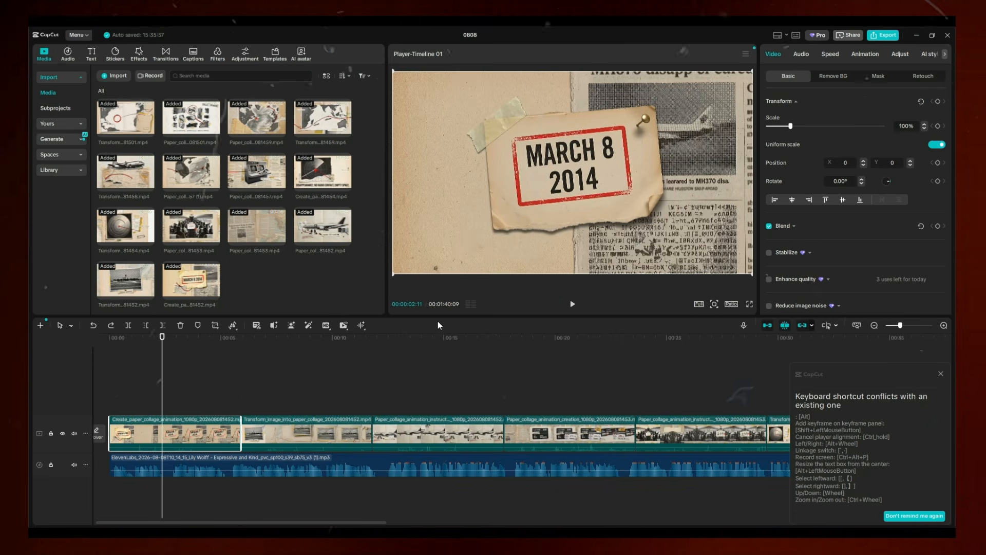
key(Right)
key(Right)
key(Right)
key(Right)
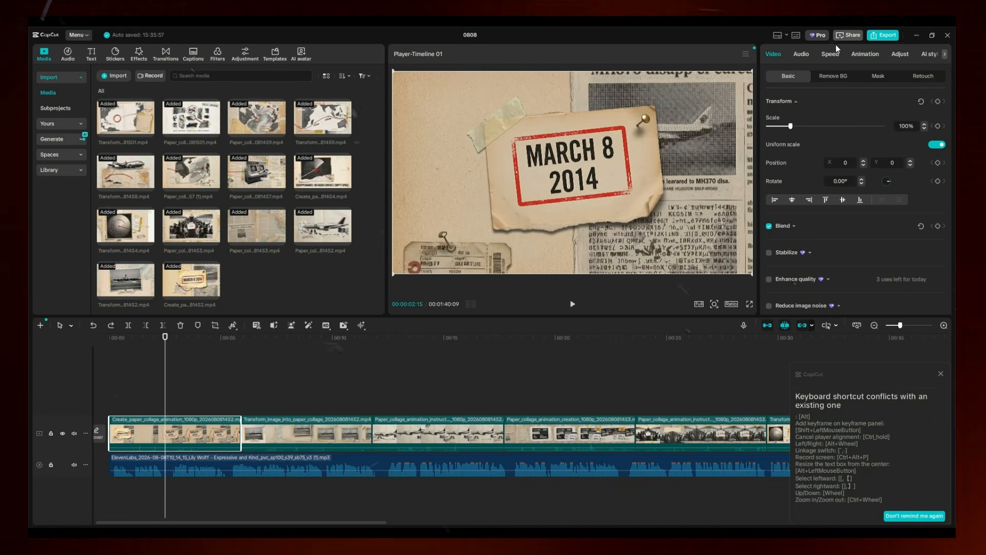
click(830, 54)
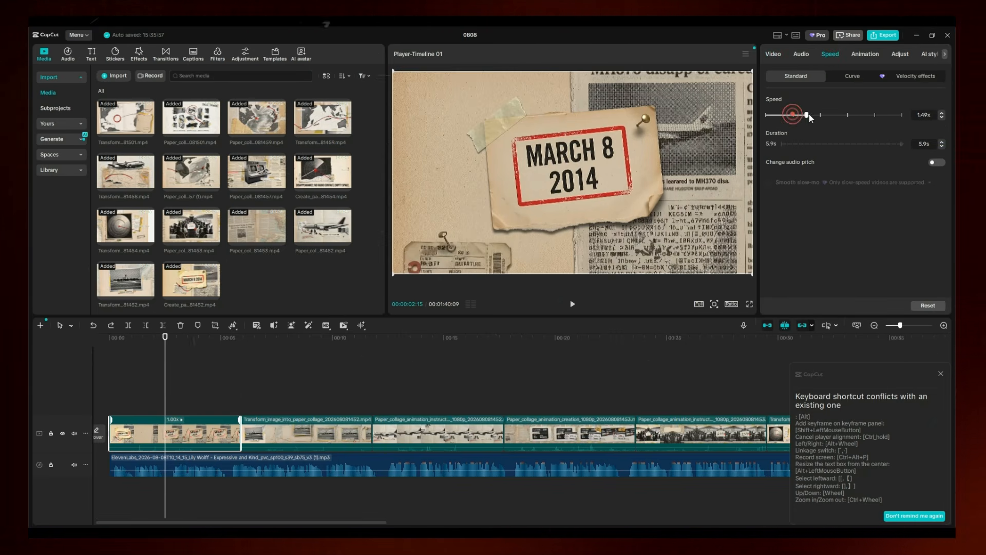
drag(809, 114, 824, 117)
Set the airport clip's speed to 2.0x to match its narration line and play back the timing.
drag(160, 354, 238, 456)
click(228, 434)
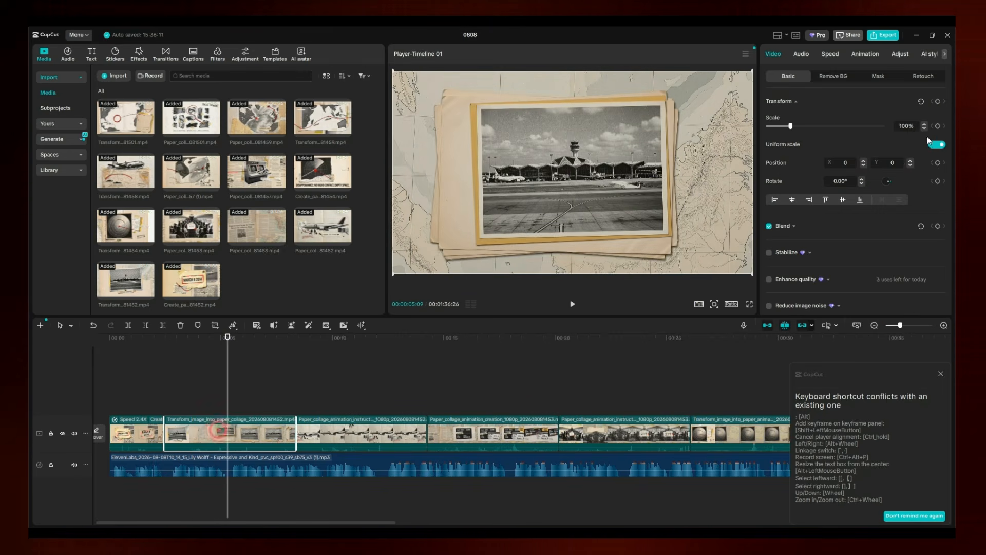
click(830, 54)
click(822, 116)
drag(223, 347, 229, 347)
drag(230, 432, 227, 432)
click(267, 349)
click(229, 339)
key(space)
key(space)
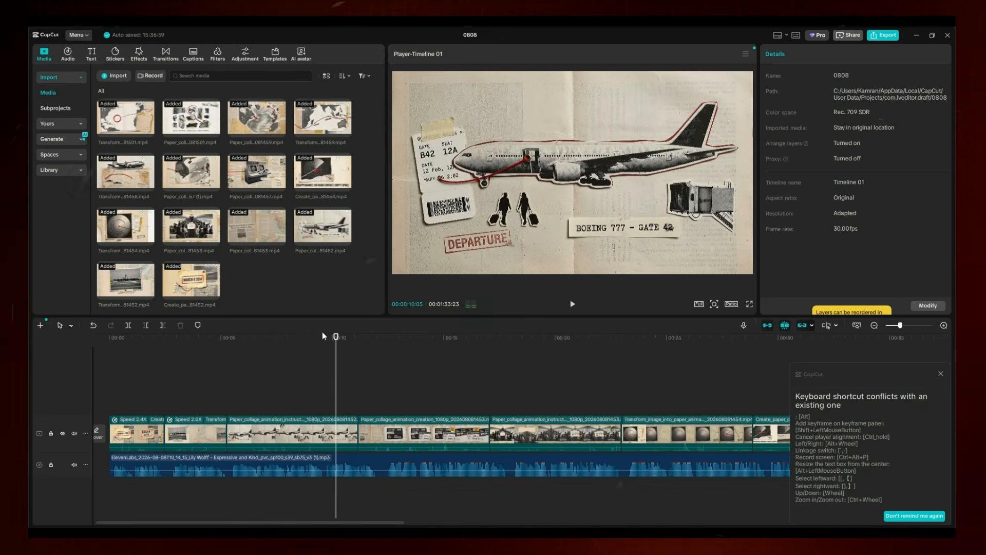
Speed up the Boeing 777 departure clip to 2.0x to match the voiceover.
click(324, 337)
click(303, 434)
click(830, 54)
mouse_move(794, 116)
mouse_down()
mouse_move(819, 116)
mouse_move(804, 117)
mouse_up()
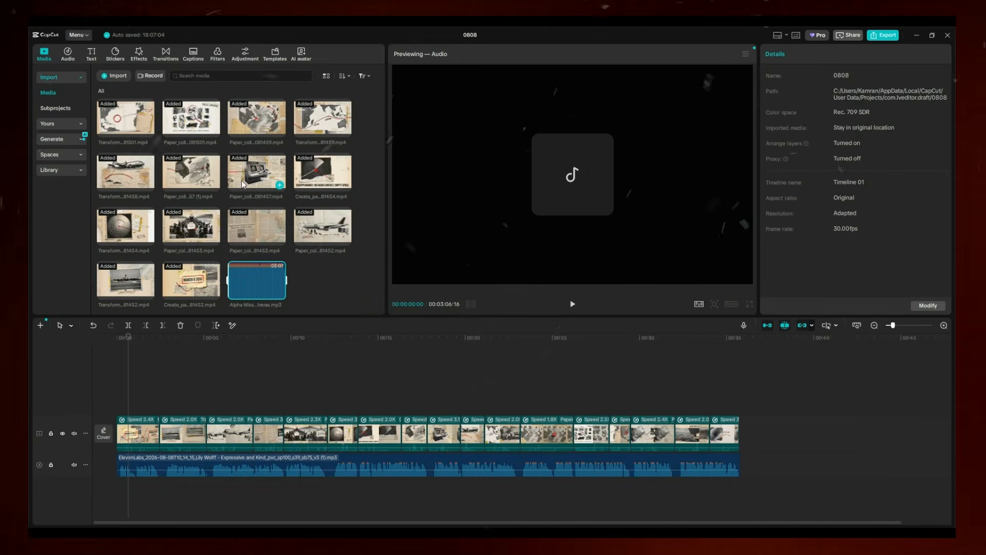
Place the Alpha Mission music track under the voiceover and cut off everything past the end of the video.
click(312, 283)
drag(250, 286, 119, 485)
click(806, 338)
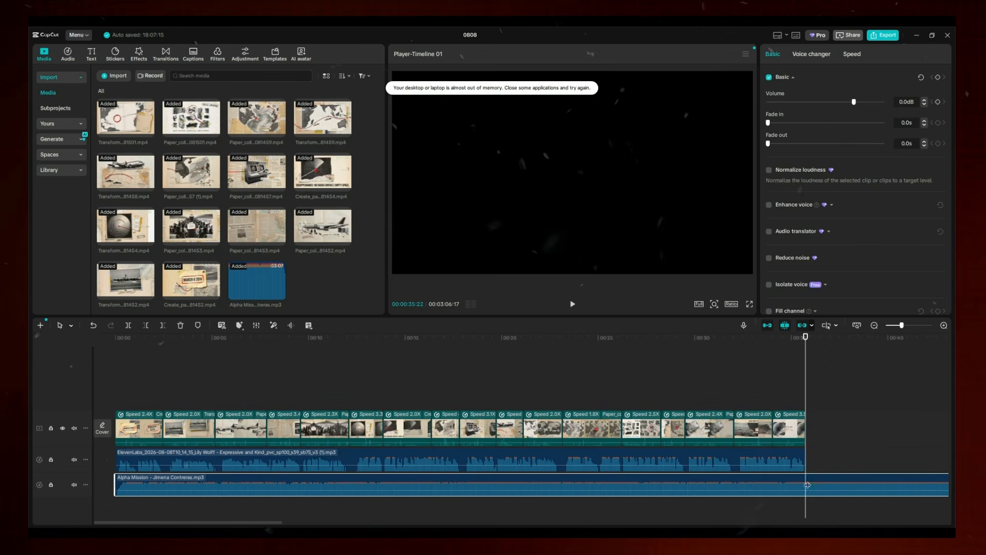
click(164, 326)
drag(263, 337, 226, 354)
key(Home)
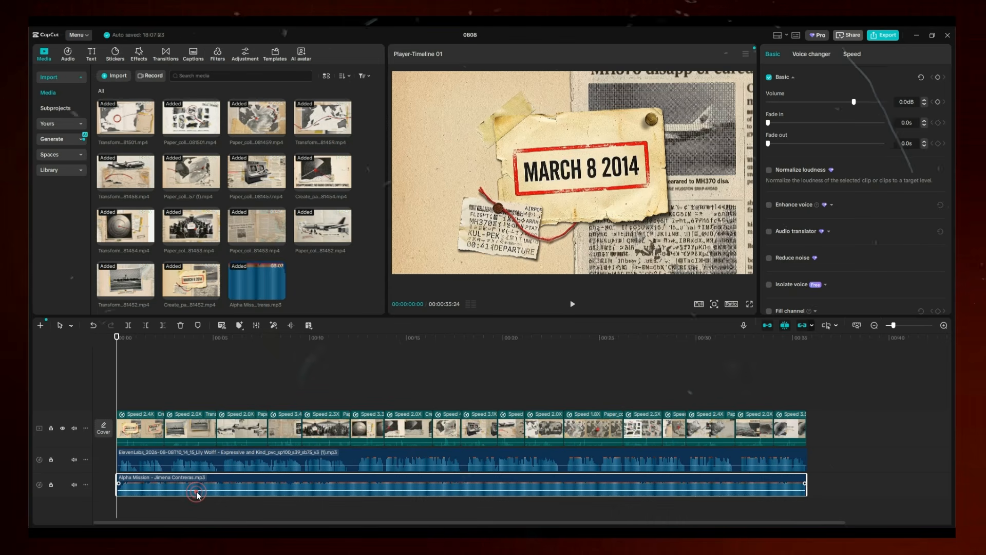
Lower the Alpha Mission music volume to -7.3 dB and play back the mix.
drag(197, 494, 198, 488)
key(space)
ctrl+scroll(510, 448, down, 2)
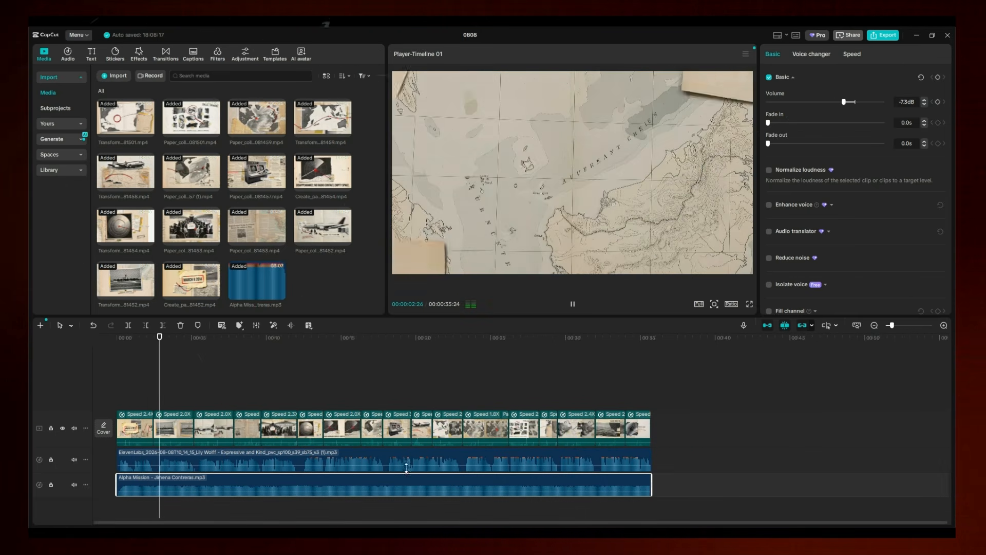
key(space)
Adjust the voiceover clip's volume level and return the playhead to the start of the timeline.
click(339, 457)
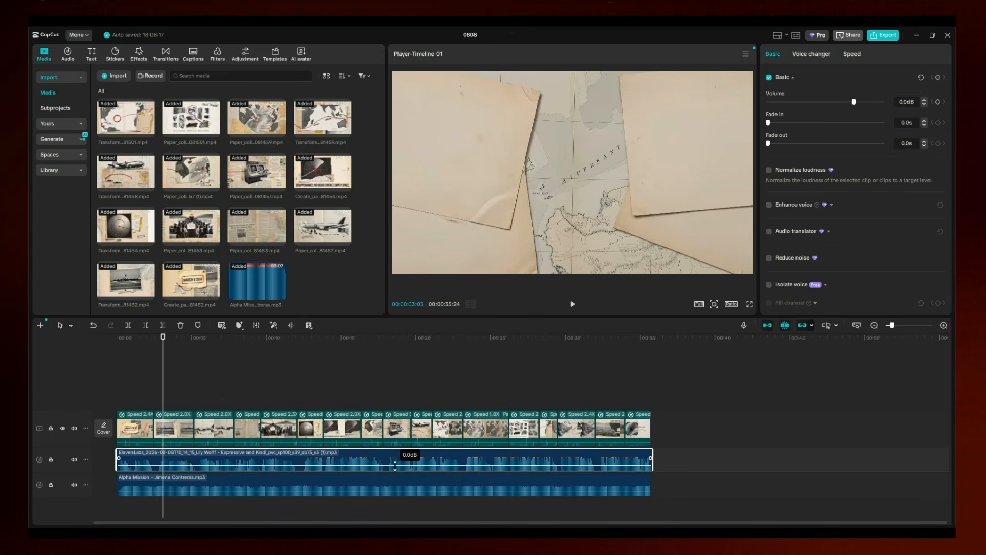
drag(395, 465, 395, 464)
click(814, 462)
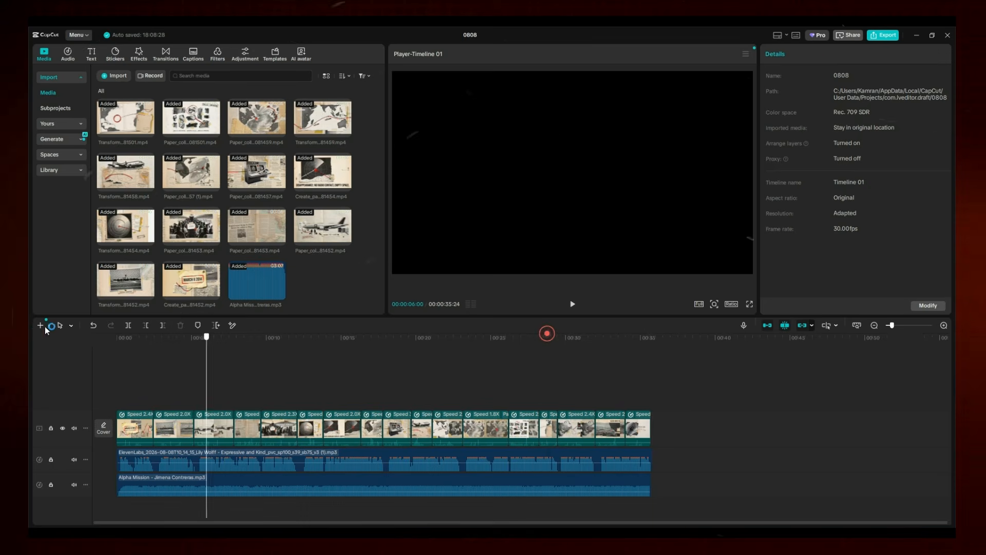
drag(46, 330, 44, 331)
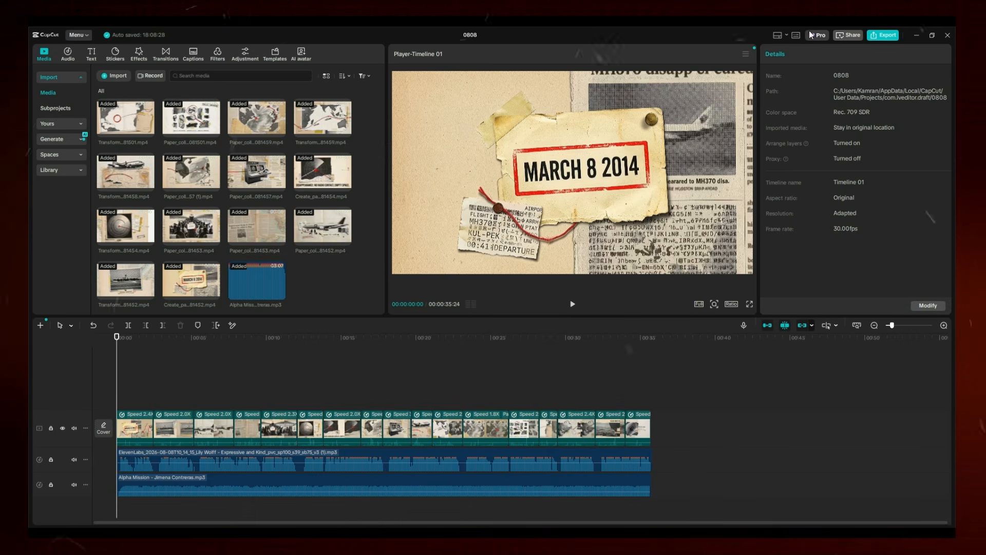
Export the video under the name VOX as a 1080P mp4 at 60fps.
key(ctrl+e)
double_click(581, 167)
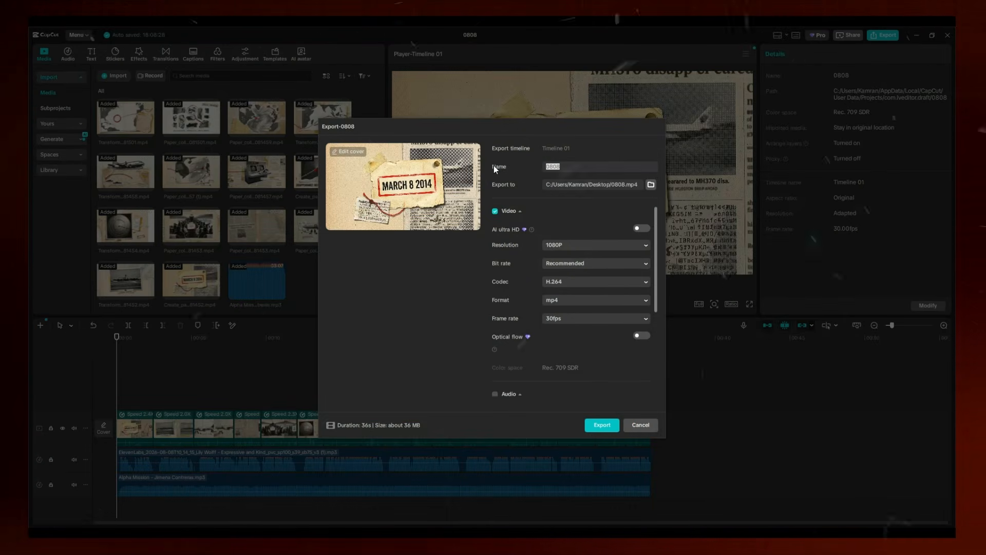
text(VOX)
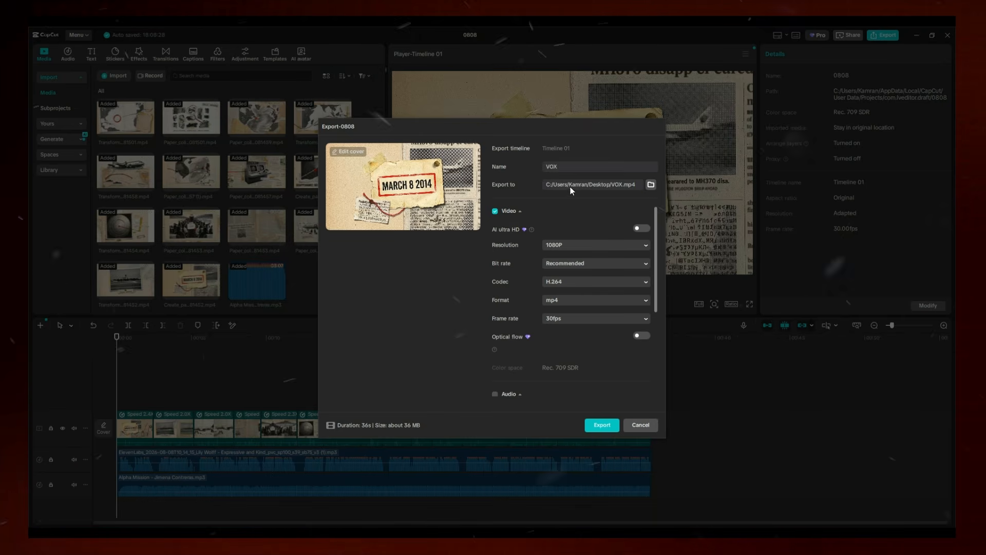
click(570, 242)
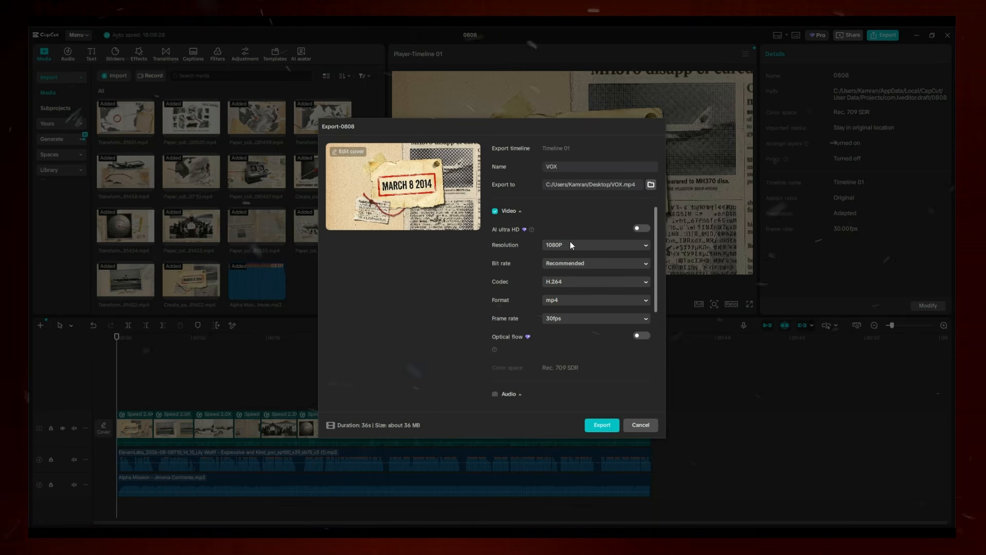
click(549, 319)
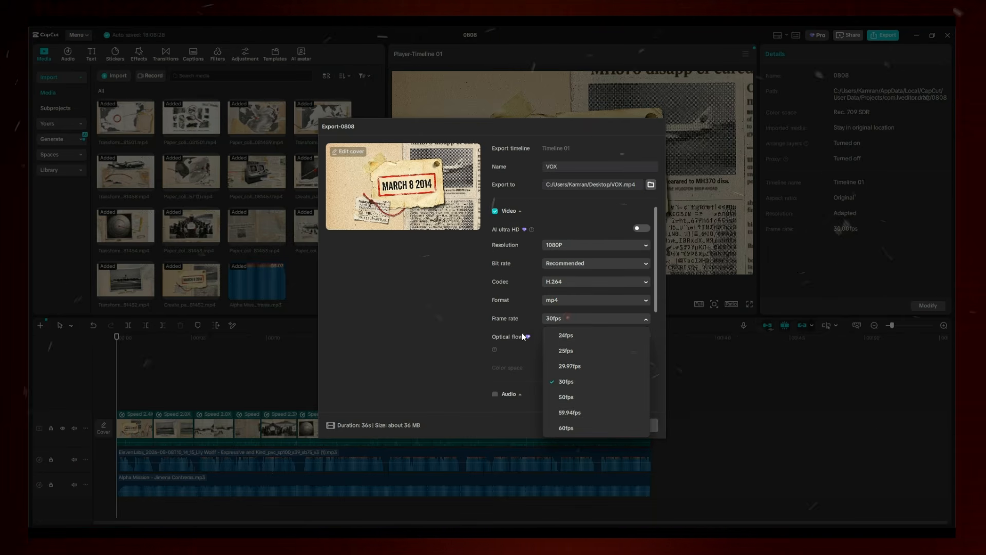
click(583, 429)
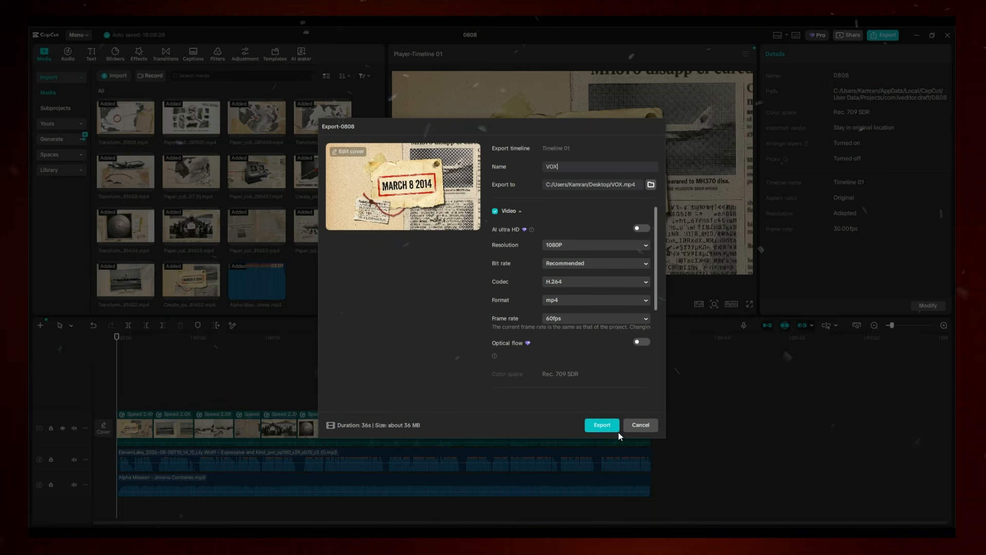
click(603, 425)
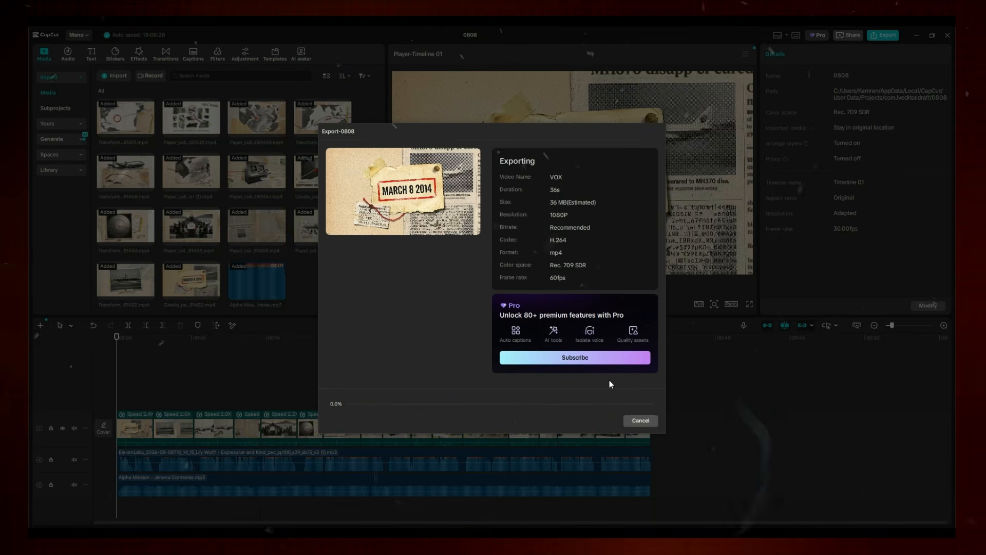